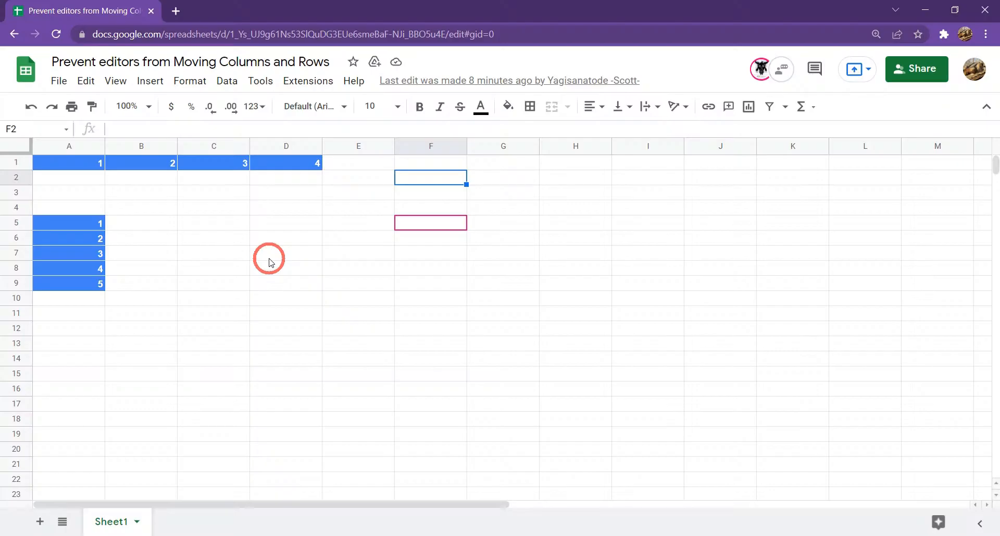
# Move column C to the other side of column D, and return the numbered columns to their original order
pyautogui.click(211, 148)
pyautogui.moveTo(211, 145); pyautogui.dragTo(317, 213)
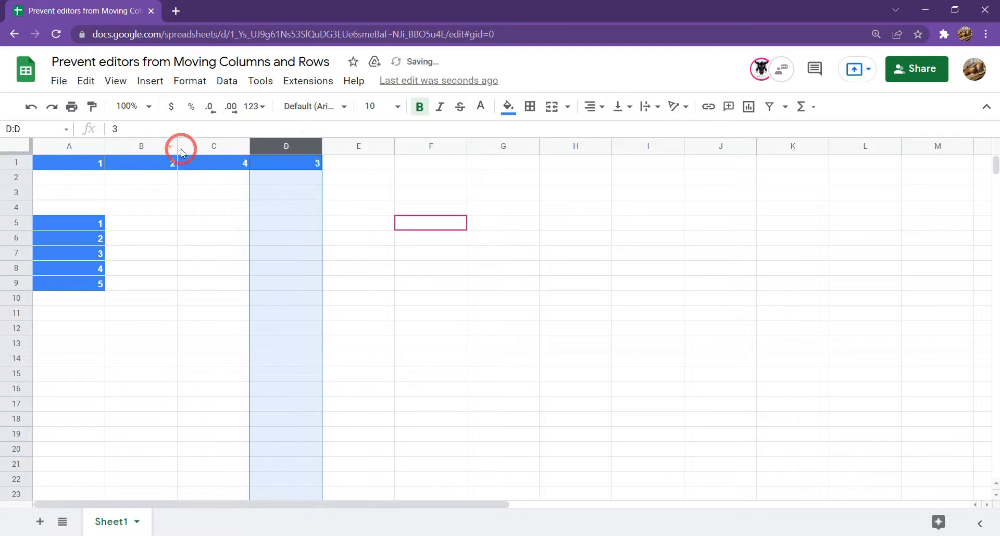
pyautogui.moveTo(292, 147); pyautogui.dragTo(218, 141)
pyautogui.moveTo(138, 145); pyautogui.dragTo(209, 146)
pyautogui.click(95, 254)
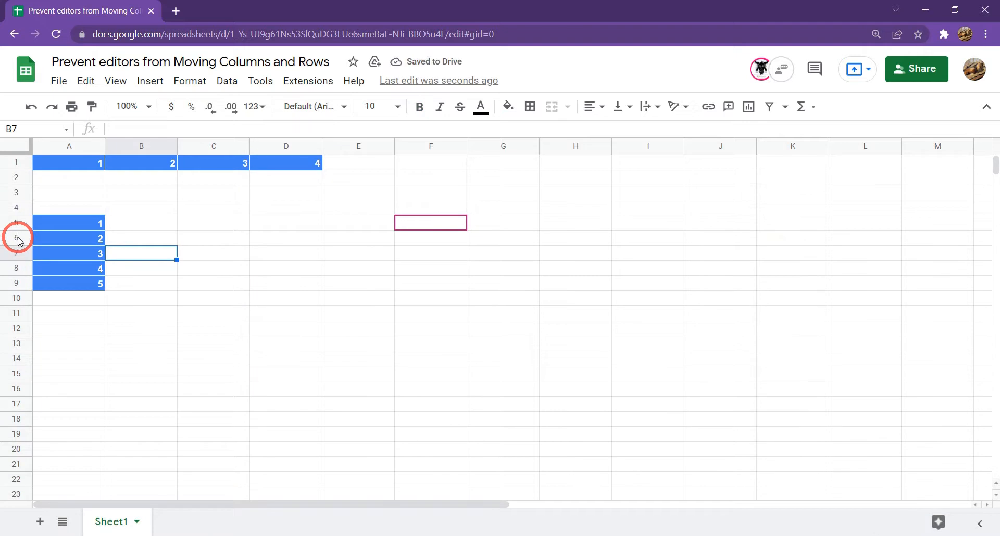
# Move row 6 among the numbered rows and return it to its original place
pyautogui.click(18, 240)
pyautogui.moveTo(18, 240)
pyautogui.mouseDown()
pyautogui.moveTo(17, 286)
pyautogui.moveTo(20, 237)
pyautogui.mouseUp()
pyautogui.click(270, 252)
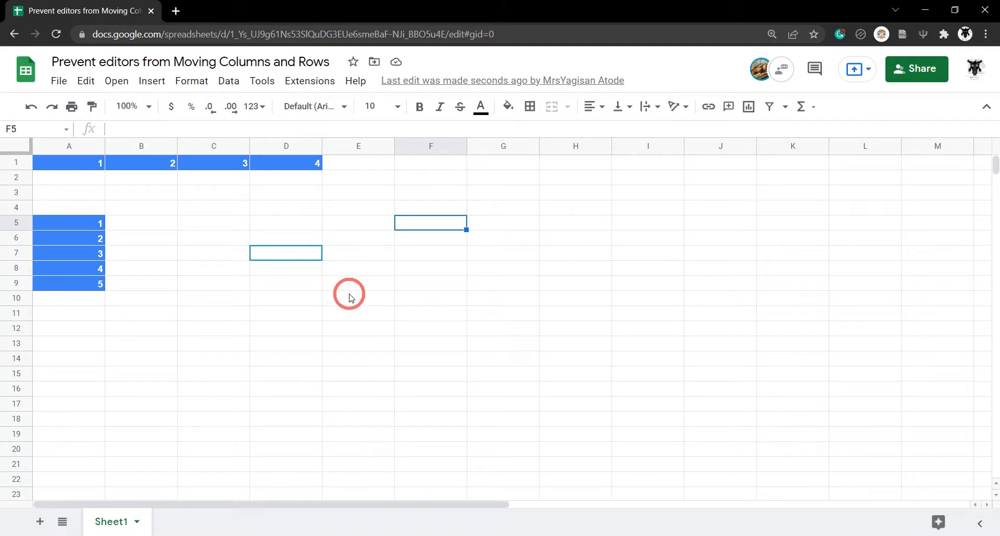
# In the sheet owner's window, select the header cells A1:D1 and begin protecting that range
pyautogui.click(188, 208)
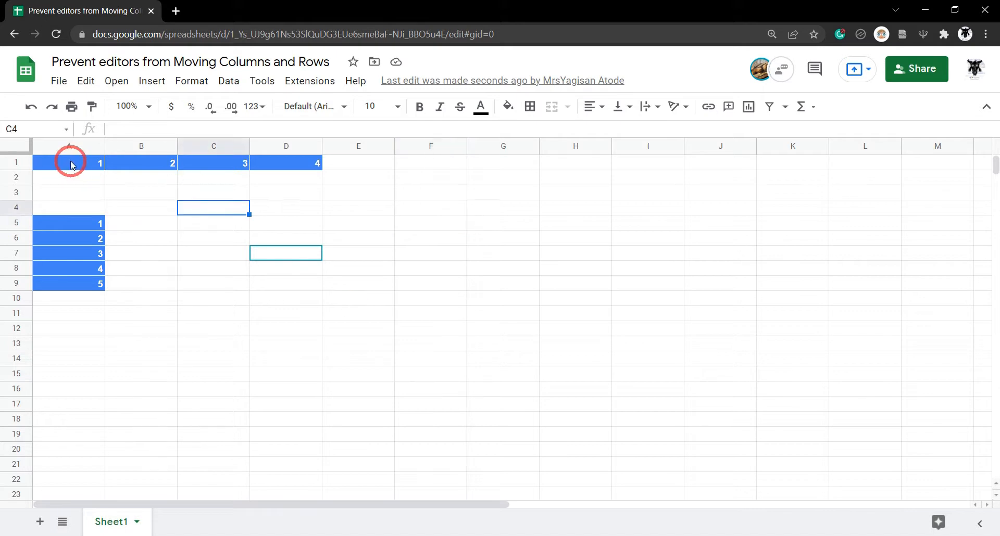
pyautogui.press('Down')
pyautogui.click(66, 165)
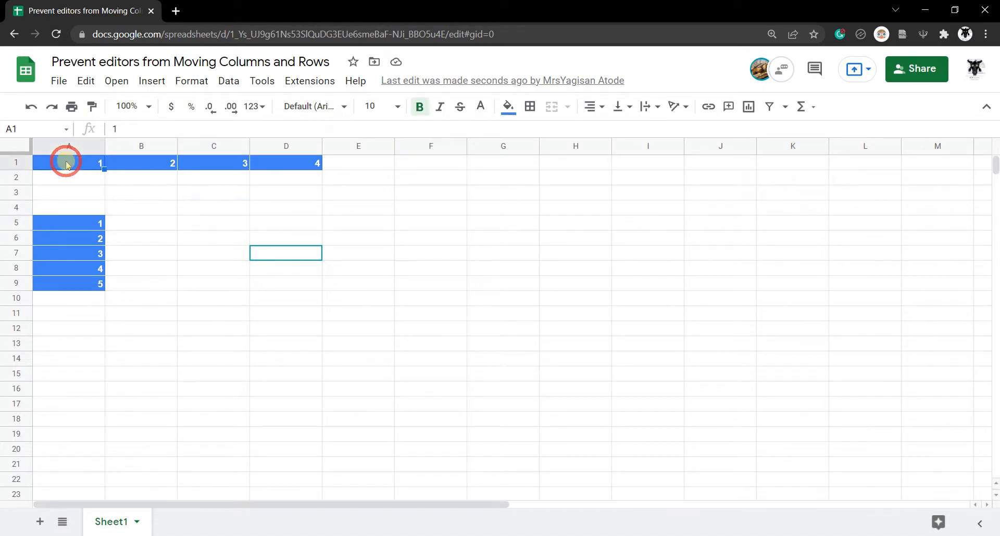
pyautogui.moveTo(309, 165); pyautogui.dragTo(308, 166)
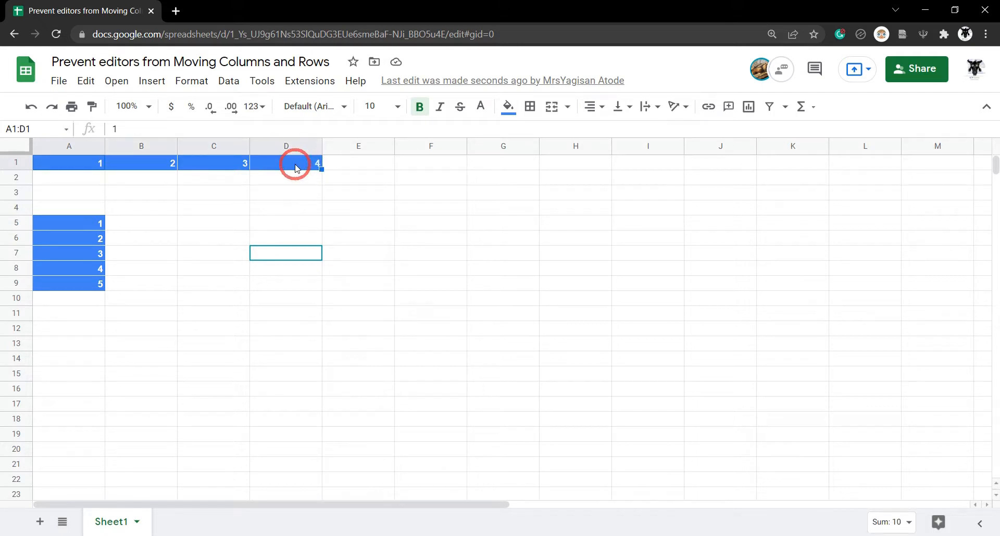
pyautogui.rightClick(294, 164)
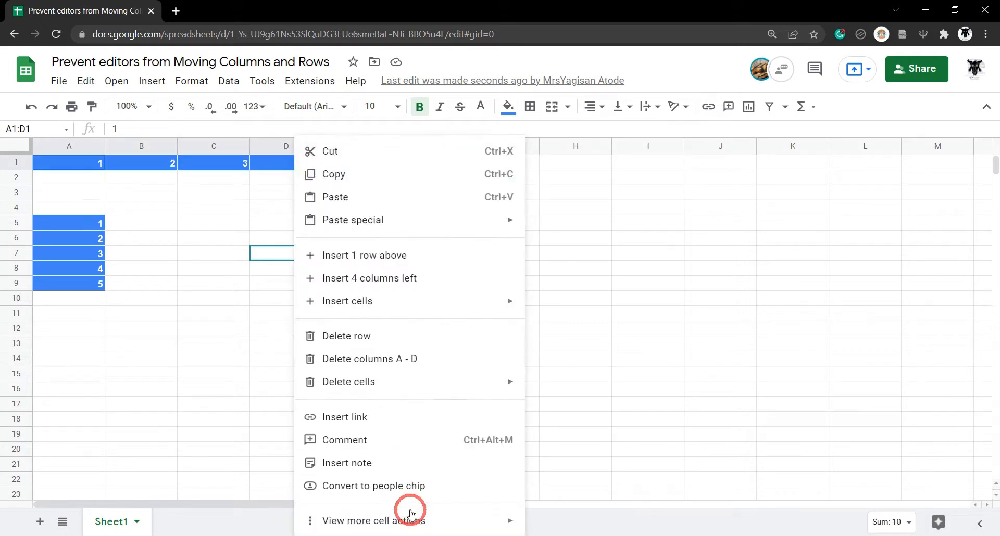
pyautogui.moveTo(409, 521)
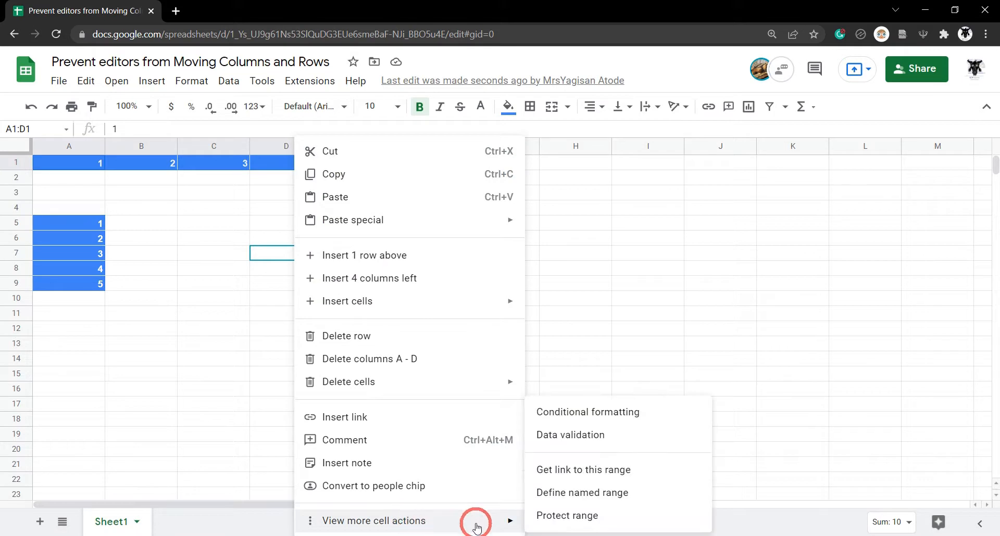
pyautogui.click(567, 517)
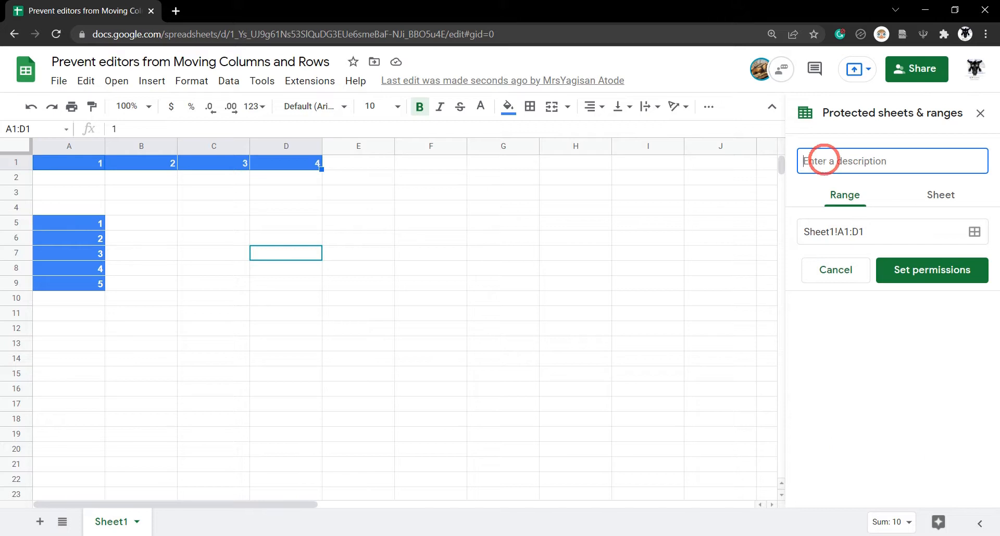
# Restrict editing of the protected range A1:D1 to "Only you" and save the permissions
pyautogui.click(936, 272)
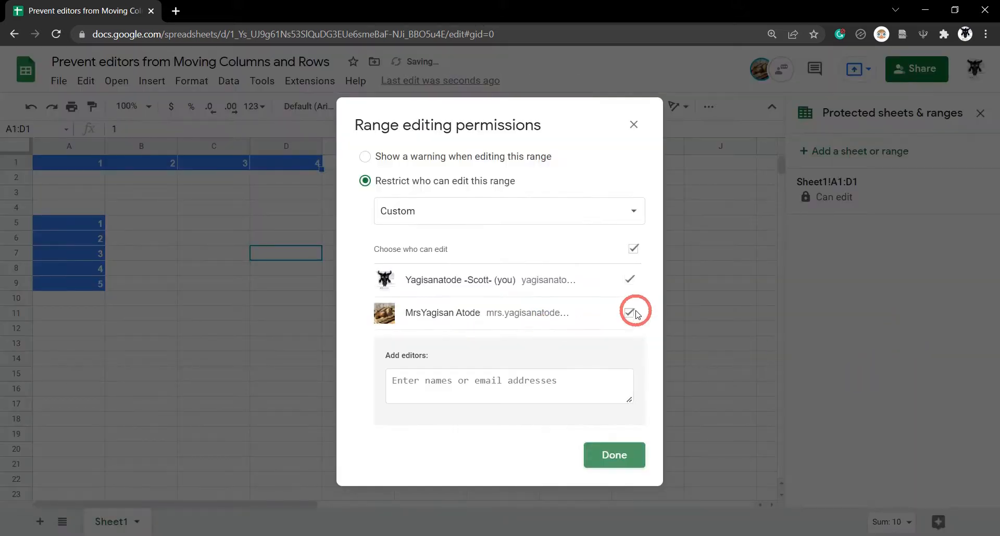
pyautogui.click(632, 314)
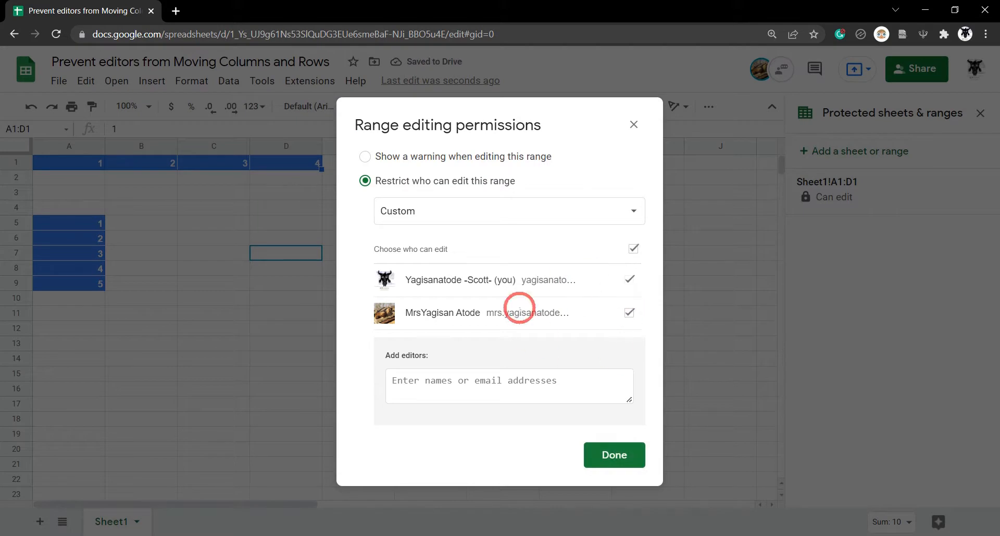
pyautogui.click(560, 217)
pyautogui.click(550, 187)
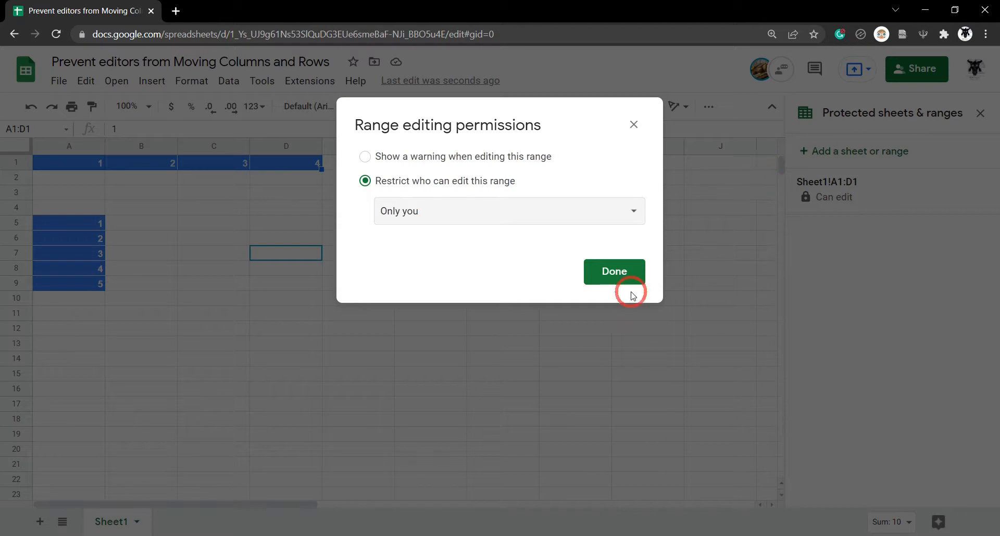
pyautogui.click(625, 274)
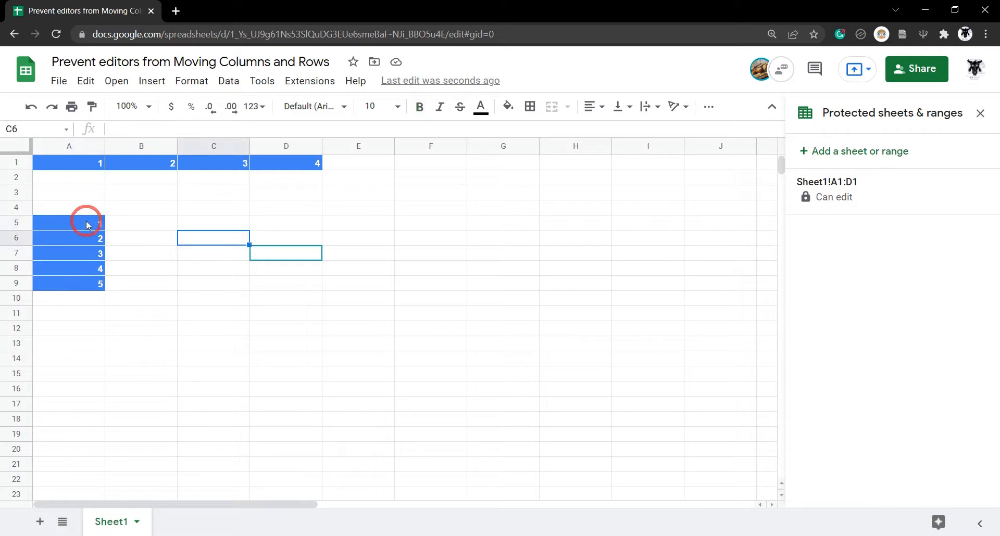
# Begin protecting the numbered row labels in A5:A9 as another range
pyautogui.click(87, 225)
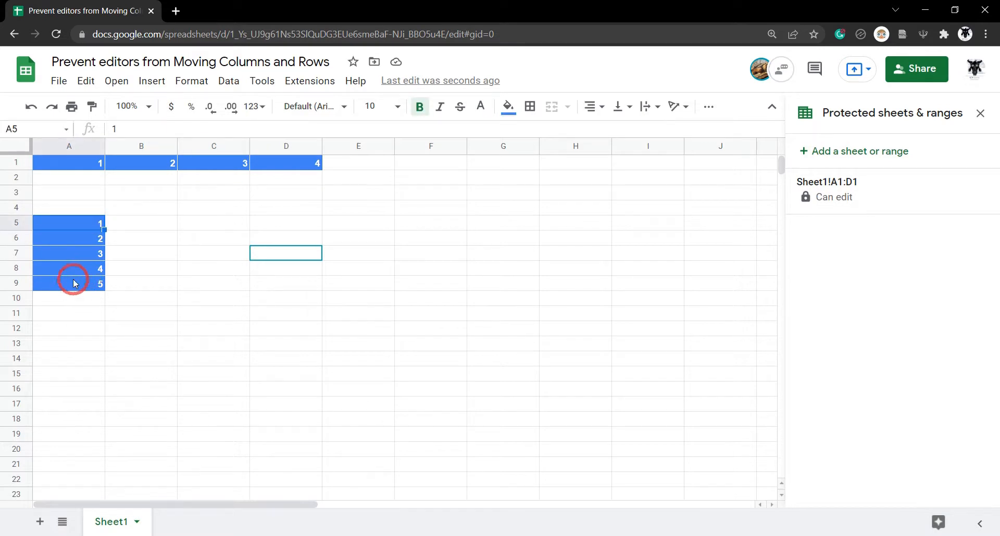
pyautogui.moveTo(73, 284); pyautogui.dragTo(73, 284)
pyautogui.rightClick(76, 260)
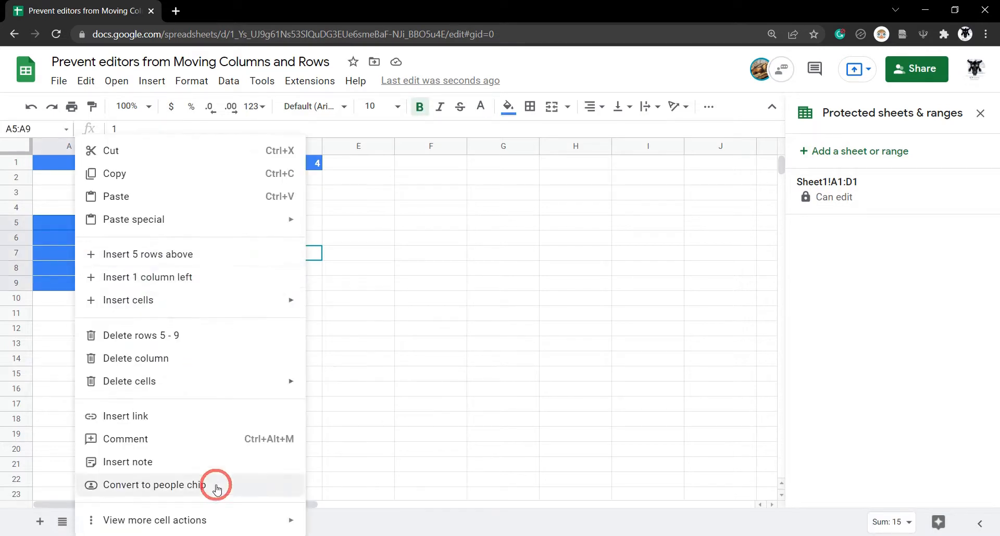
pyautogui.moveTo(276, 520)
pyautogui.click(377, 527)
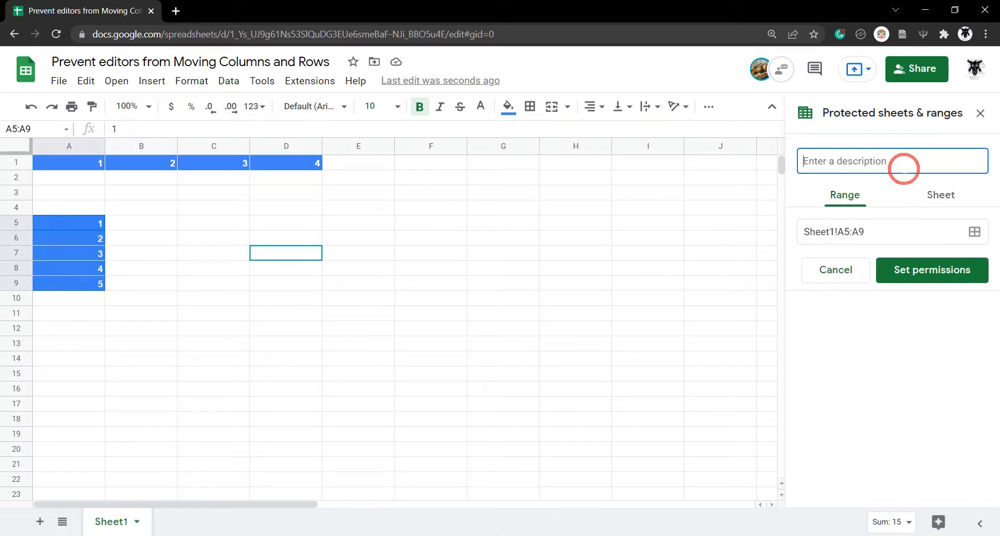
# Restrict editing of the protected range A5:A9 to "Only you" and save the permissions
pyautogui.click(932, 273)
pyautogui.click(601, 207)
pyautogui.click(529, 187)
pyautogui.click(613, 275)
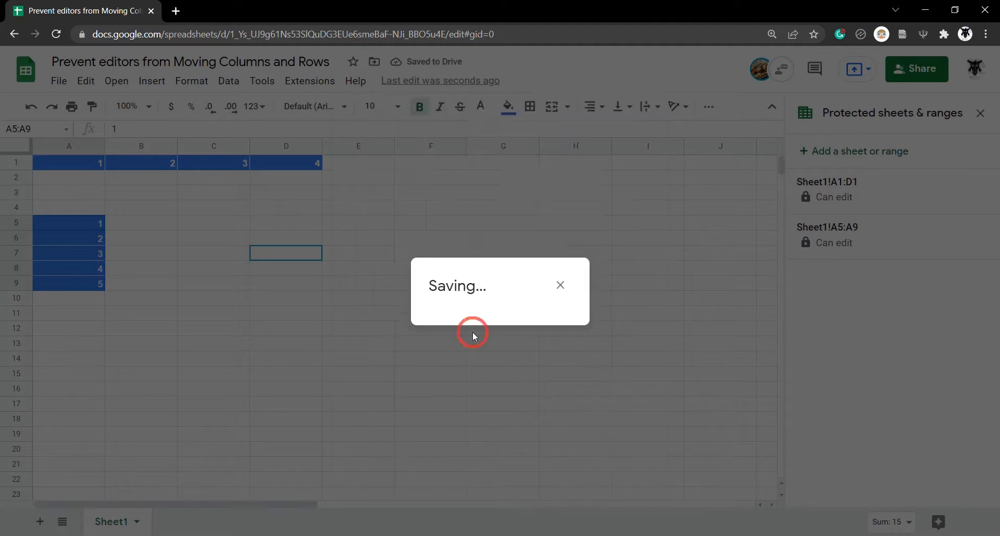
pyautogui.click(351, 334)
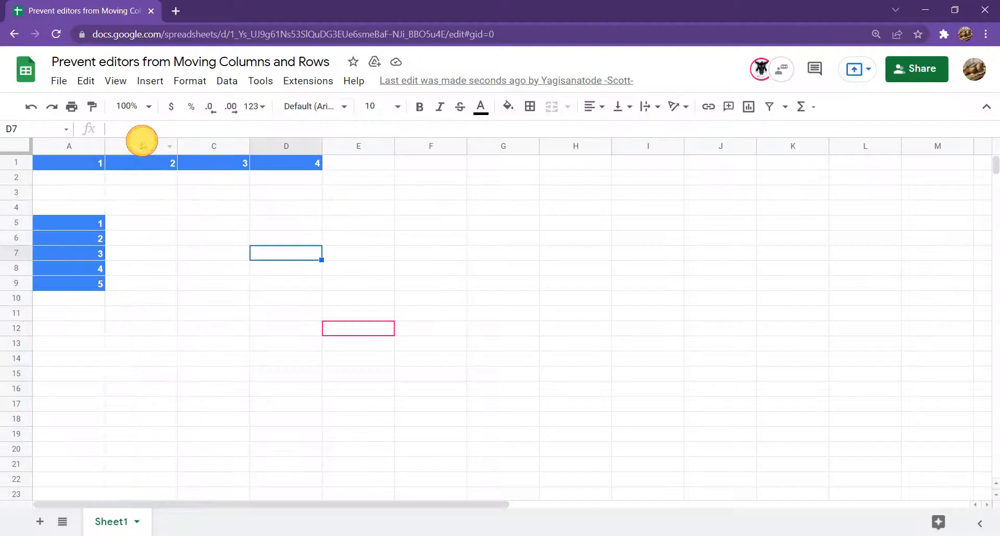
# In the other editor's window, try to move the protected columns B and C and protected row 7, dismissing each alert
pyautogui.click(136, 146)
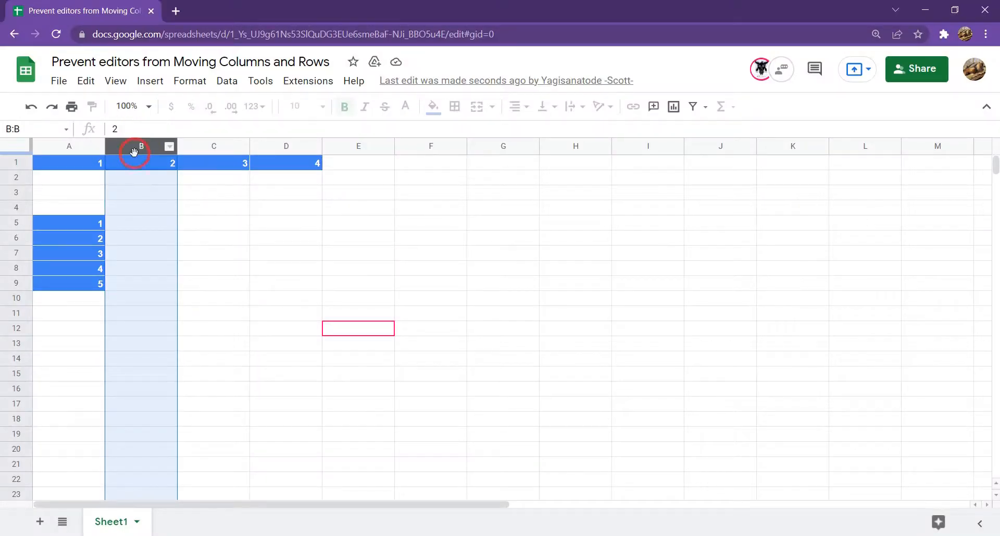
pyautogui.moveTo(134, 147); pyautogui.dragTo(309, 178)
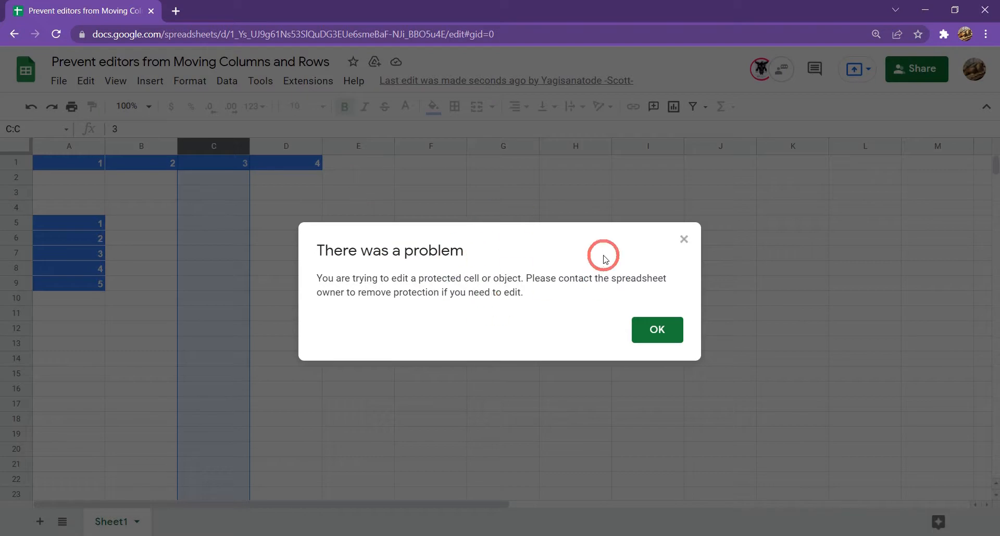
pyautogui.click(655, 336)
pyautogui.moveTo(15, 266); pyautogui.dragTo(16, 249)
pyautogui.click(648, 330)
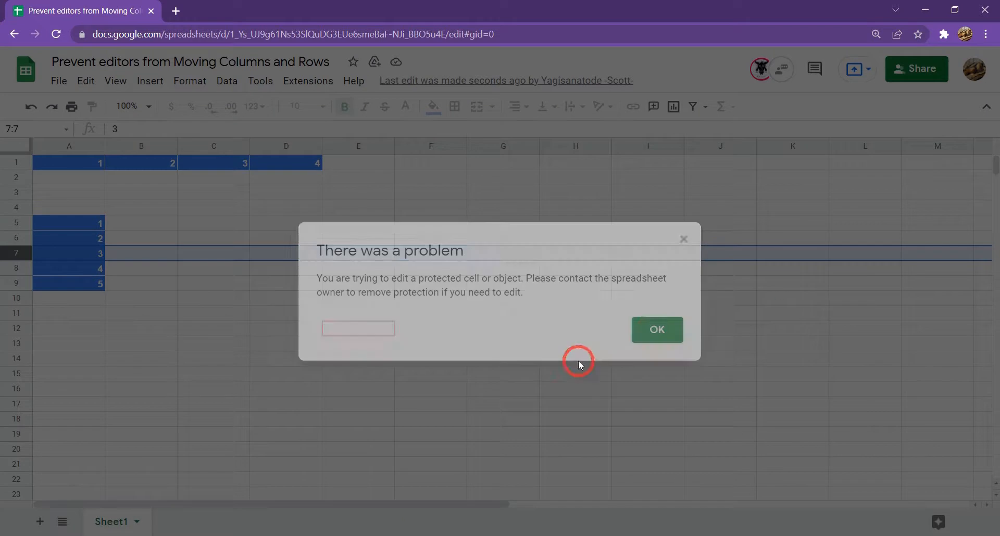
pyautogui.click(83, 335)
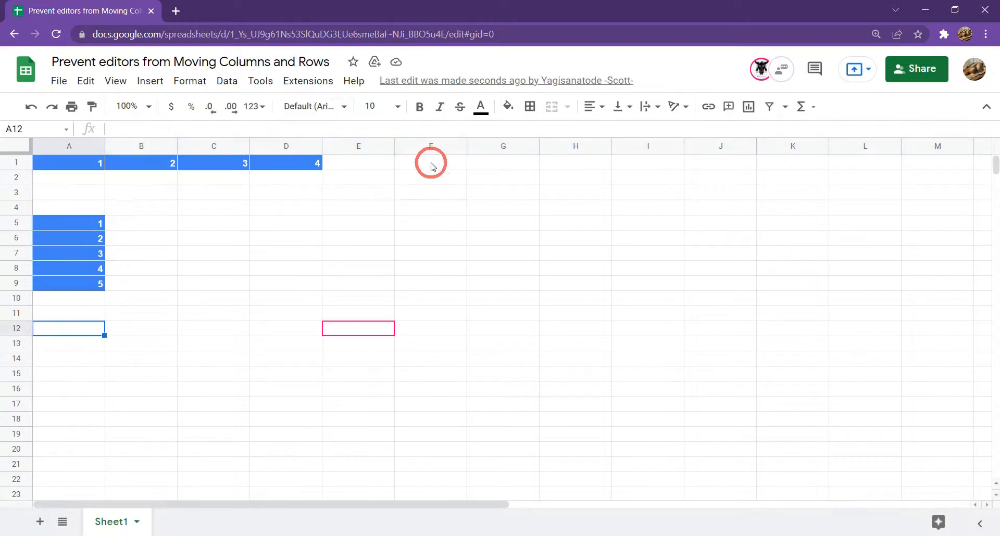
# Enter "t" in F1 and "s" in G1, outside the protected ranges
pyautogui.click(431, 165)
pyautogui.write('t')
pyautogui.click(507, 165)
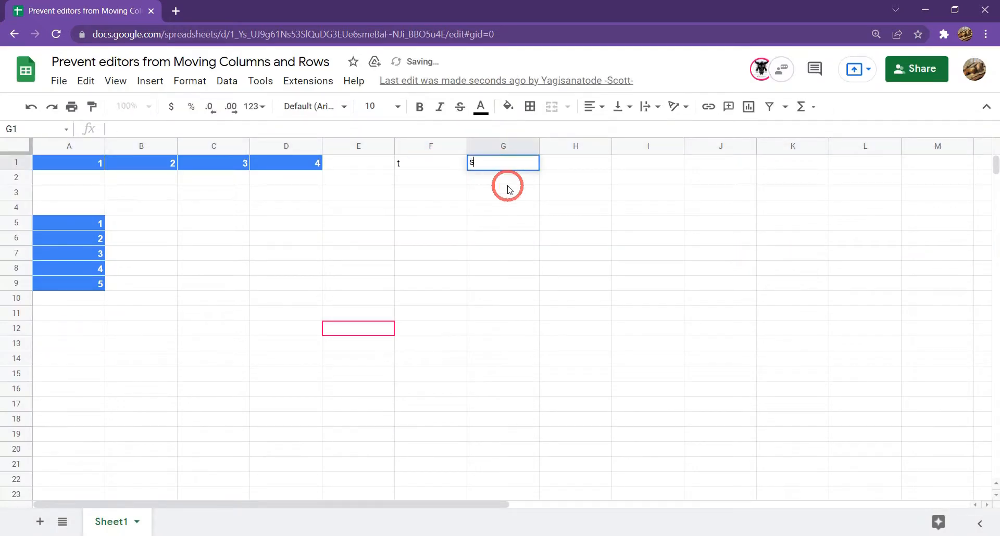
pyautogui.write('s')
pyautogui.press('Return')
# Try moving unprotected column F past column G, and clear the test entries from F1:G1
pyautogui.click(431, 146)
pyautogui.moveTo(431, 147); pyautogui.dragTo(490, 147)
pyautogui.click(600, 283)
pyautogui.moveTo(433, 166); pyautogui.dragTo(483, 162)
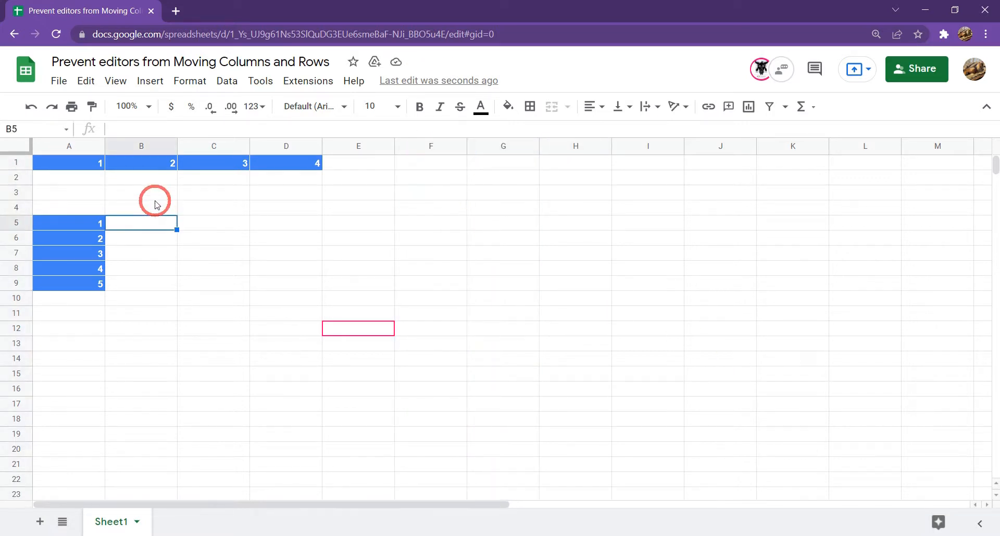
# Enter "hi" in B2 and "bye" in D7, and clear the test entries from B2:D7
pyautogui.click(147, 179)
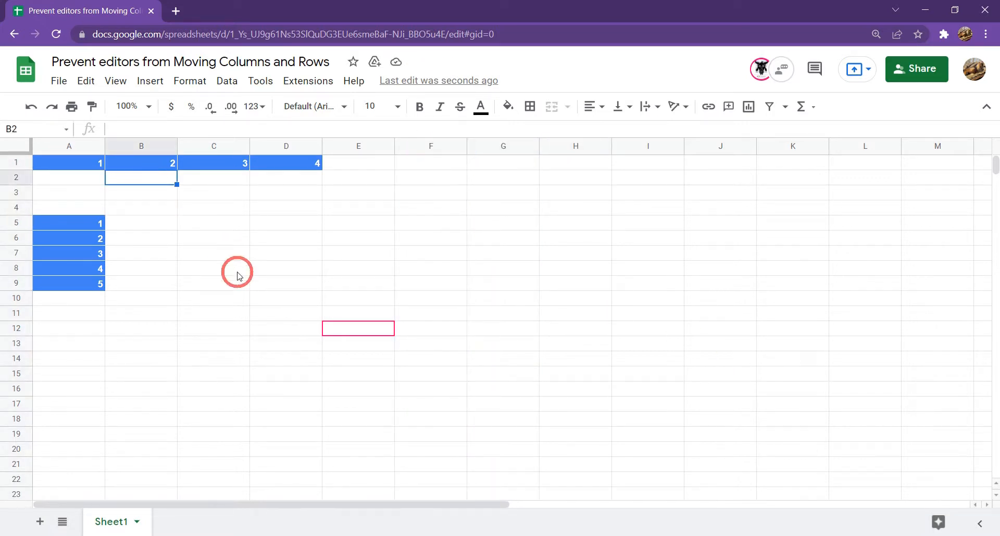
pyautogui.press('Return')
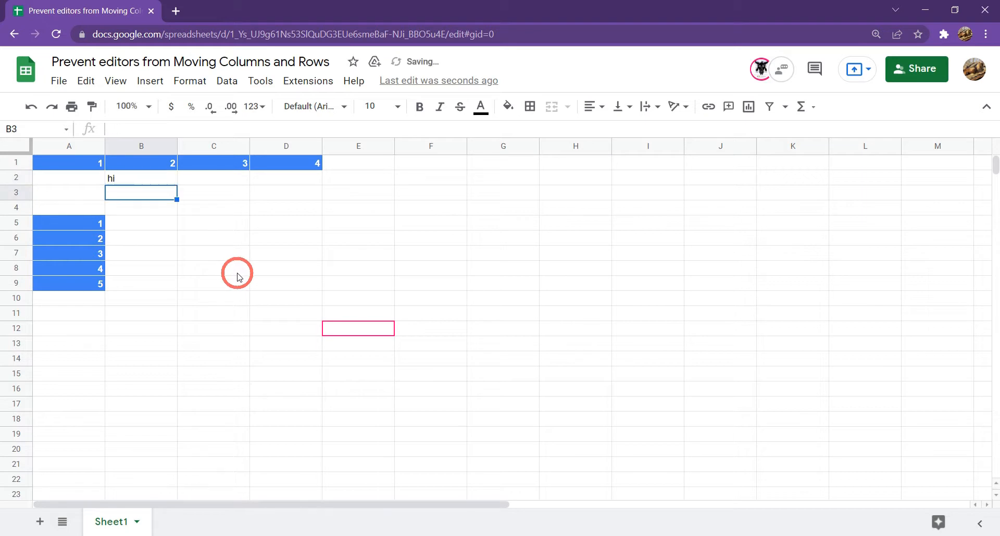
pyautogui.click(155, 209)
pyautogui.click(253, 259)
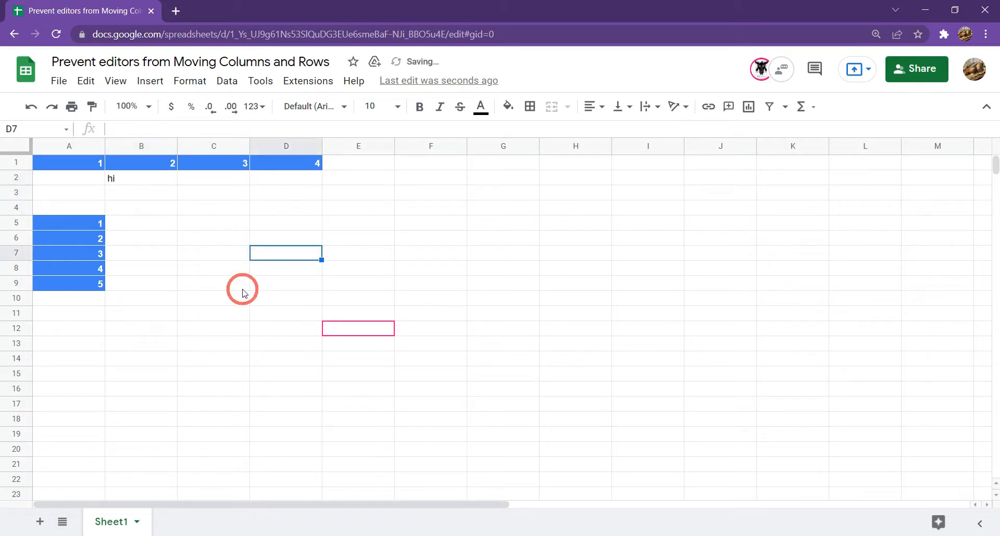
pyautogui.write('bye')
pyautogui.press('Return')
pyautogui.moveTo(148, 179); pyautogui.dragTo(316, 263)
# Try to edit the protected cells B1 and A6, dismissing each alert
pyautogui.click(148, 162)
pyautogui.click(654, 329)
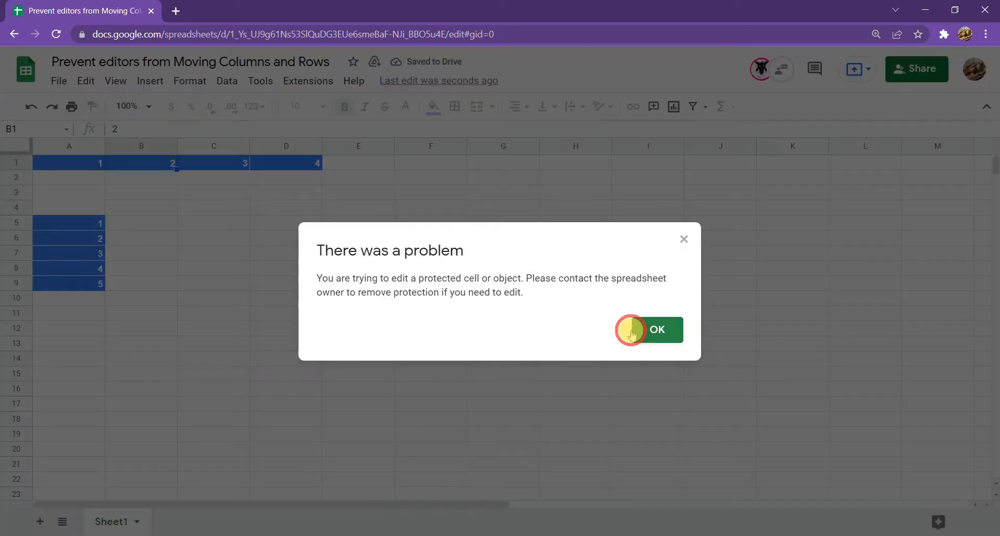
pyautogui.moveTo(72, 238); pyautogui.dragTo(459, 341)
pyautogui.click(653, 336)
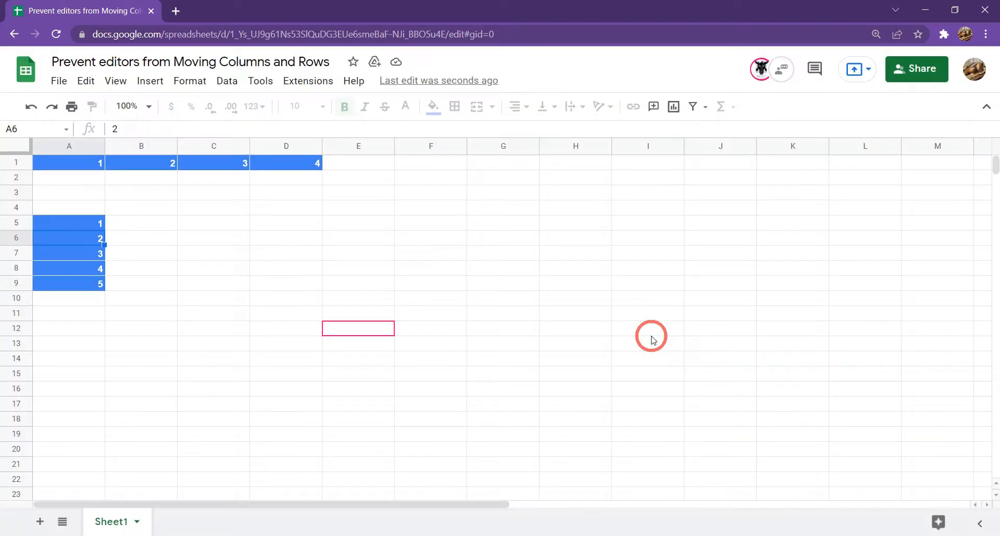
pyautogui.click(246, 253)
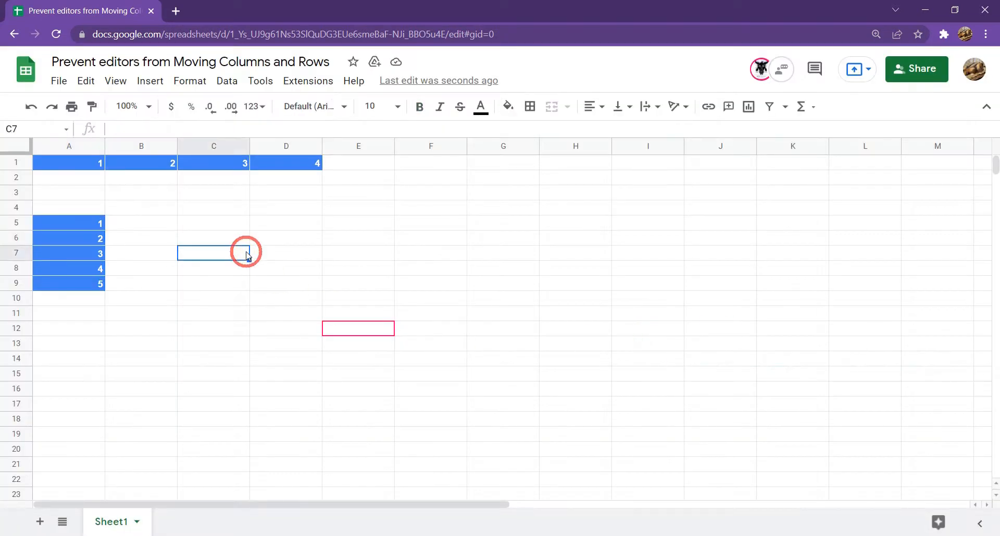
pyautogui.click(58, 176)
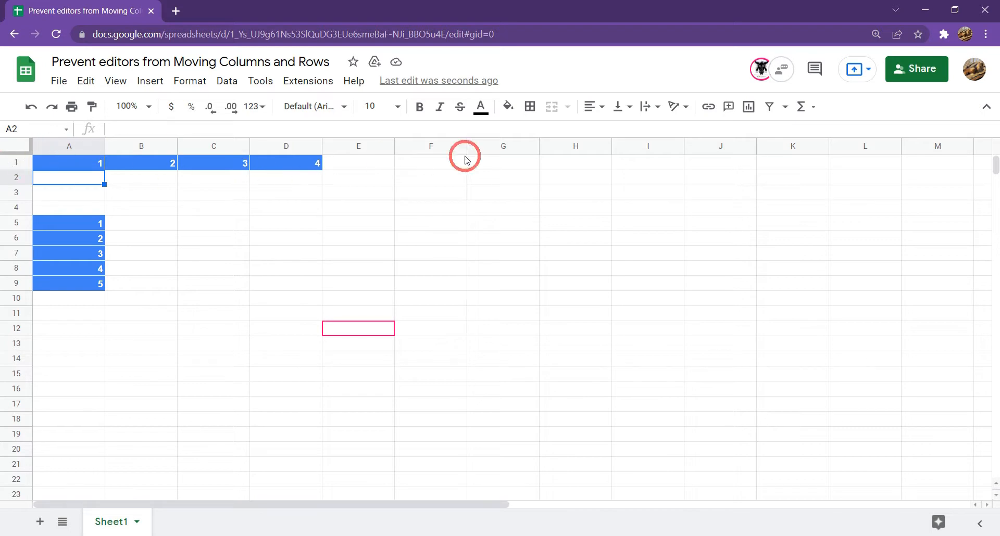
# In the sheet owner's window, hide the protected header row 1
pyautogui.click(18, 162)
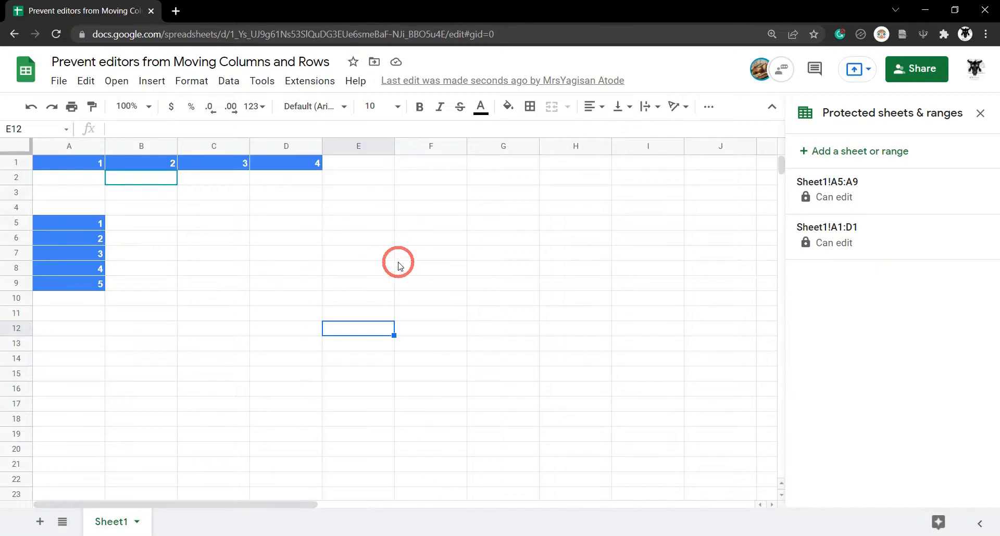
pyautogui.rightClick(17, 163)
pyautogui.click(333, 297)
pyautogui.rightClick(18, 166)
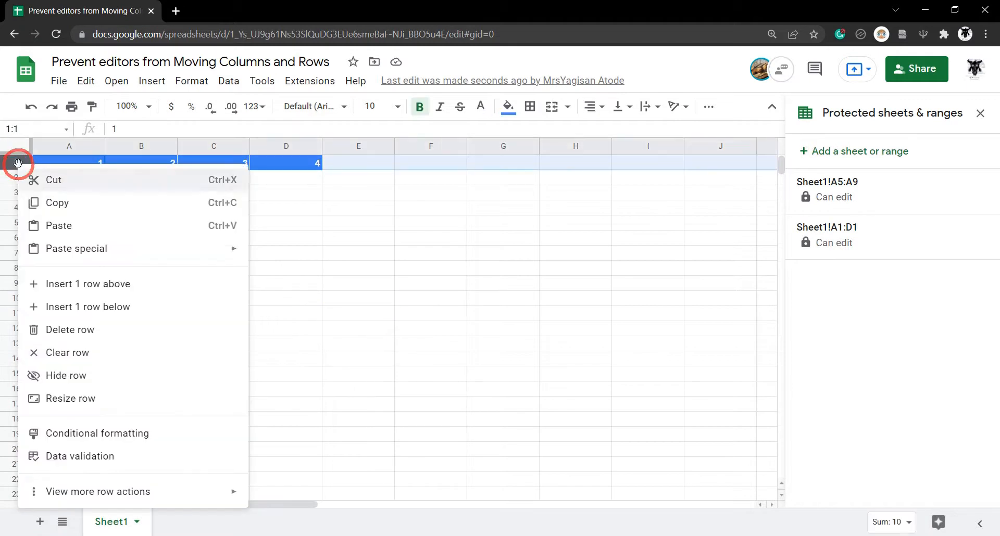
pyautogui.click(110, 381)
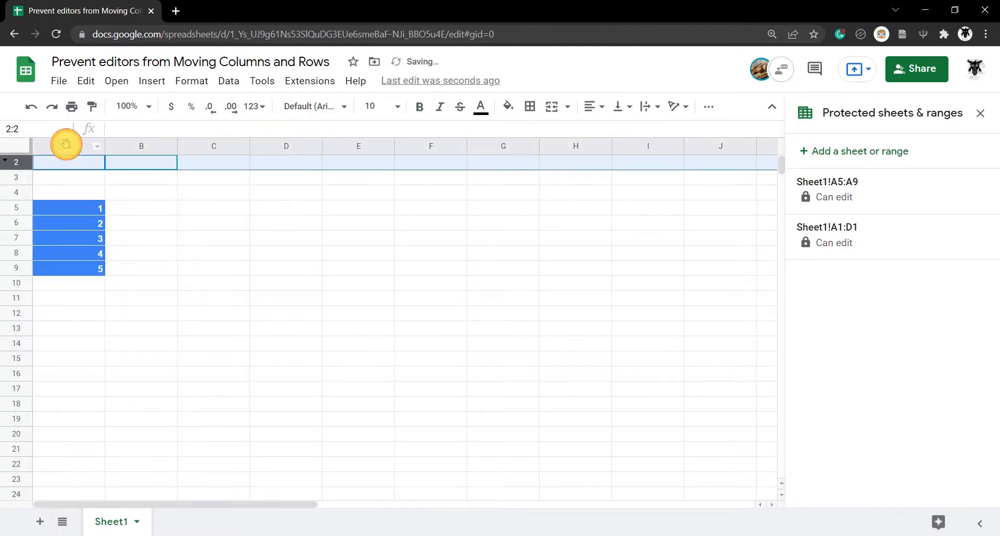
# Hide column A, which holds the protected row labels
pyautogui.click(69, 146)
pyautogui.rightClick(71, 146)
pyautogui.click(152, 311)
pyautogui.moveTo(213, 268); pyautogui.dragTo(214, 283)
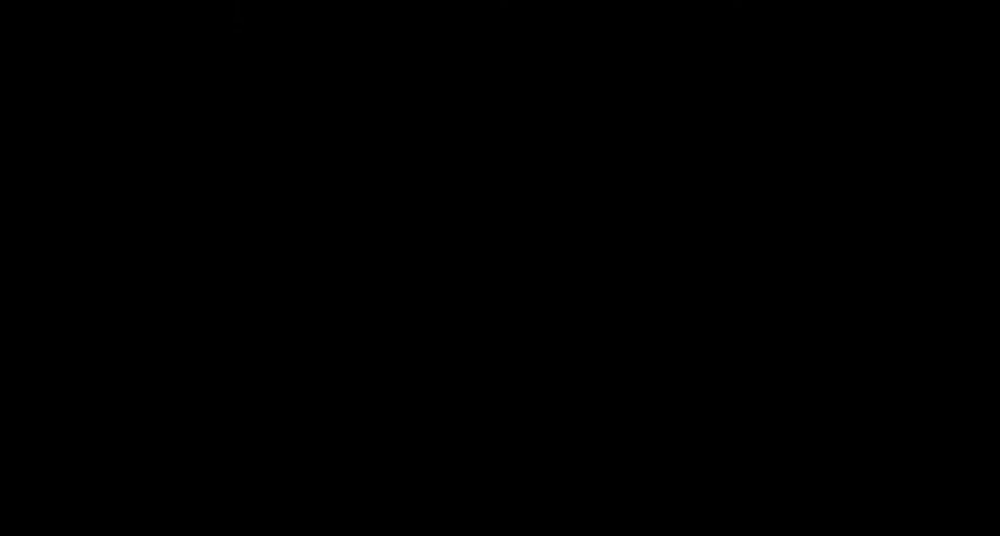
# In the editor's window, try to move column C and row 7, dismissing each alert
pyautogui.moveTo(141, 146); pyautogui.dragTo(188, 165)
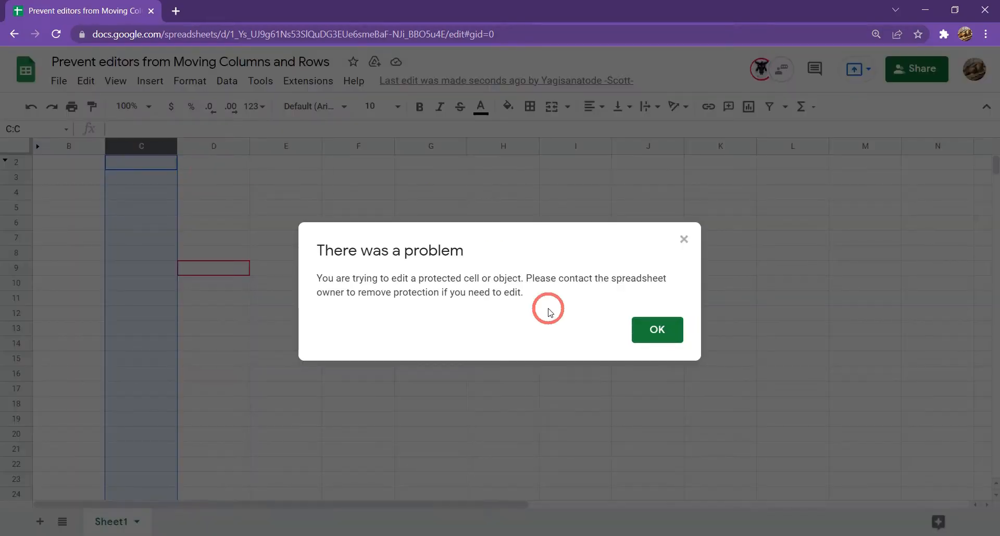
pyautogui.click(657, 330)
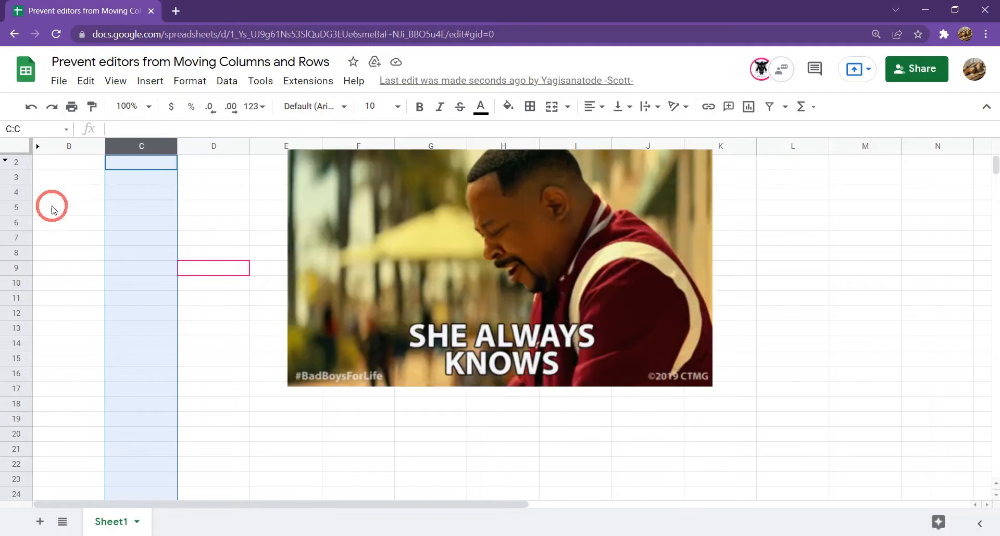
pyautogui.click(17, 235)
pyautogui.moveTo(18, 236); pyautogui.dragTo(65, 306)
pyautogui.click(657, 329)
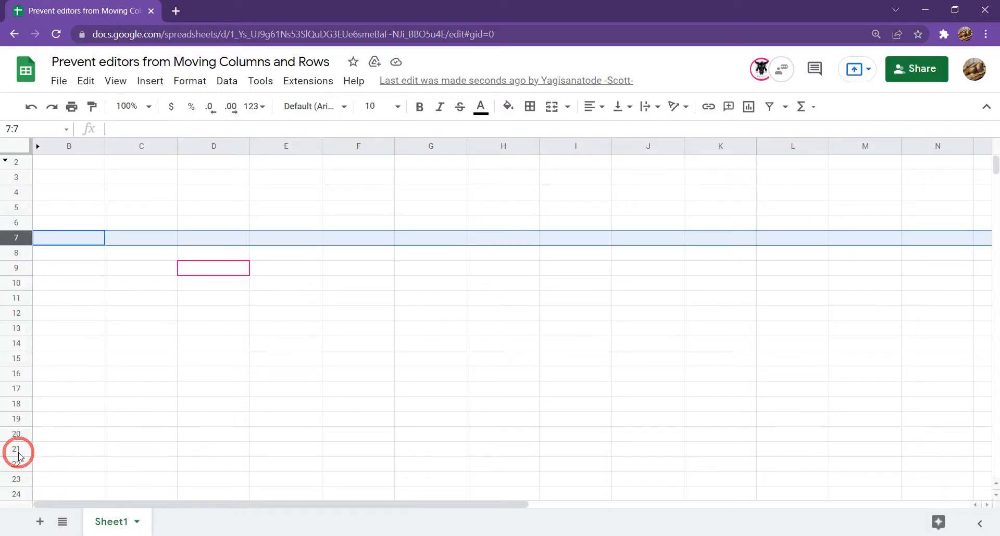
# Move the empty row 21 up above row 20
pyautogui.click(18, 452)
pyautogui.moveTo(17, 452); pyautogui.dragTo(228, 436)
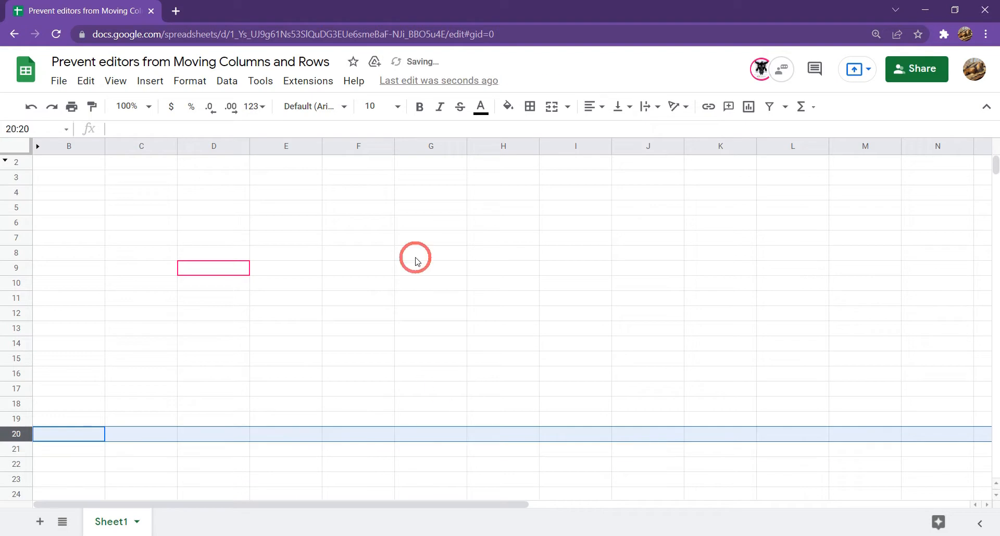
pyautogui.click(407, 210)
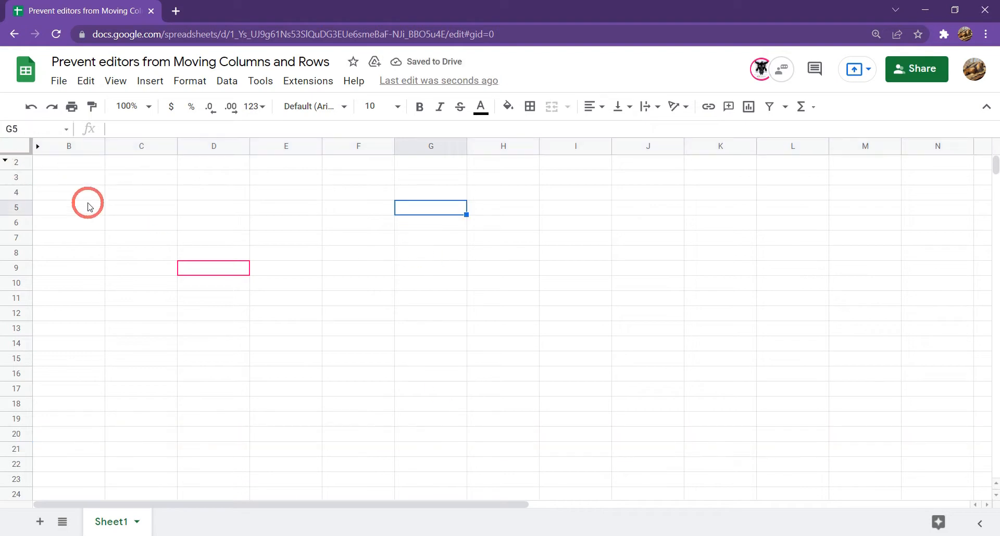
# Try to unhide column A as the editor, dismissing the alert
pyautogui.moveTo(36, 148); pyautogui.dragTo(651, 333)
pyautogui.click(651, 333)
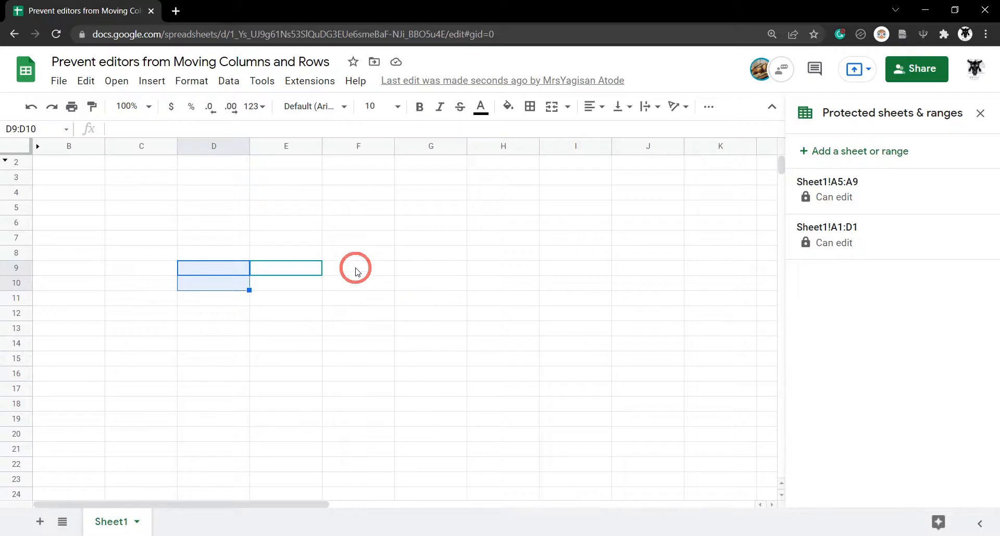
# In the sheet owner's window, unhide column A and row 1
pyautogui.click(36, 149)
pyautogui.click(10, 158)
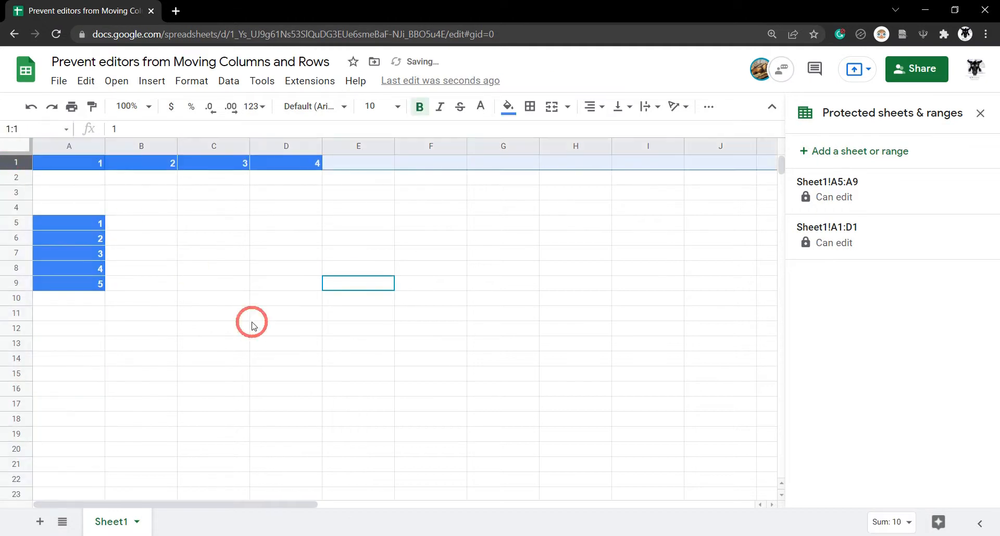
pyautogui.moveTo(268, 312); pyautogui.dragTo(267, 325)
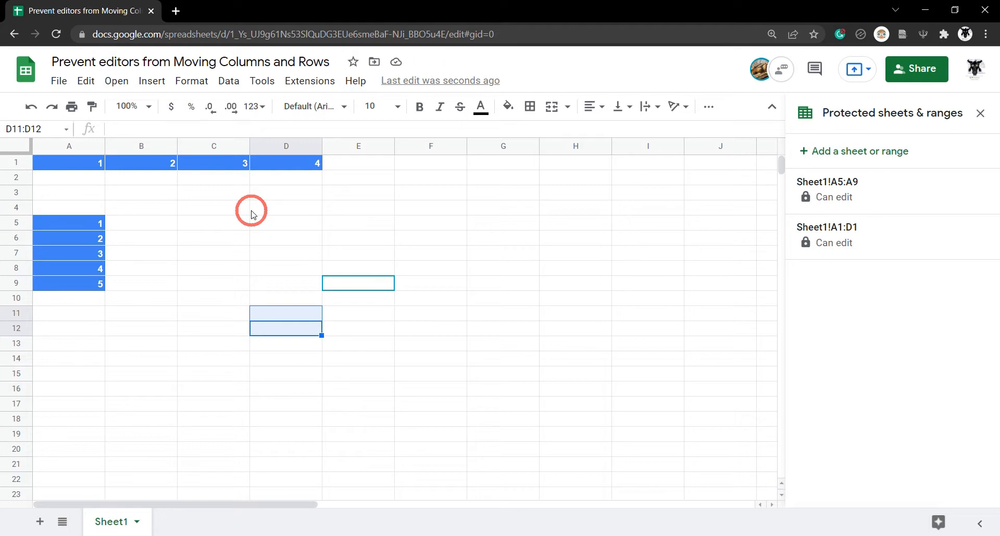
pyautogui.click(206, 206)
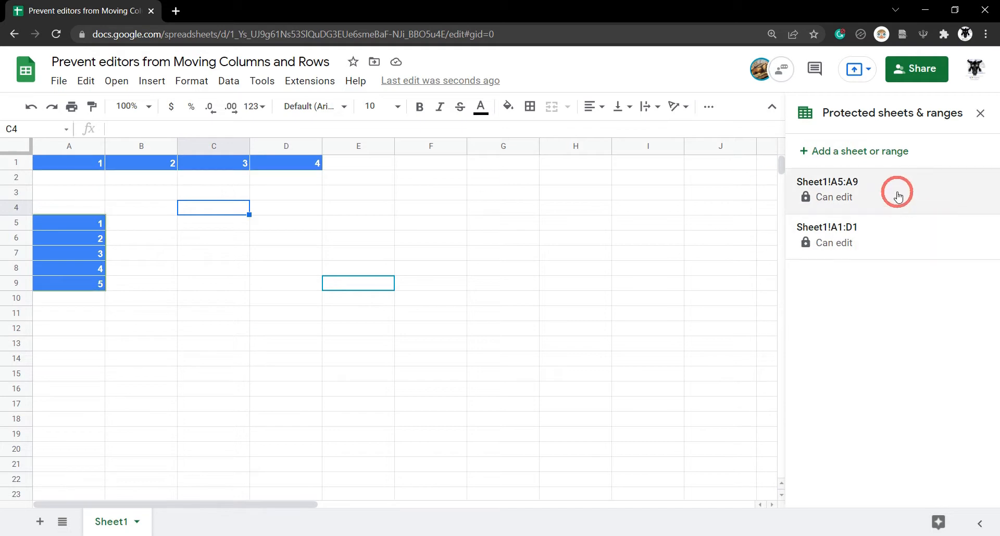
# Change the protected header range on Sheet1 to A1:B1
pyautogui.click(854, 192)
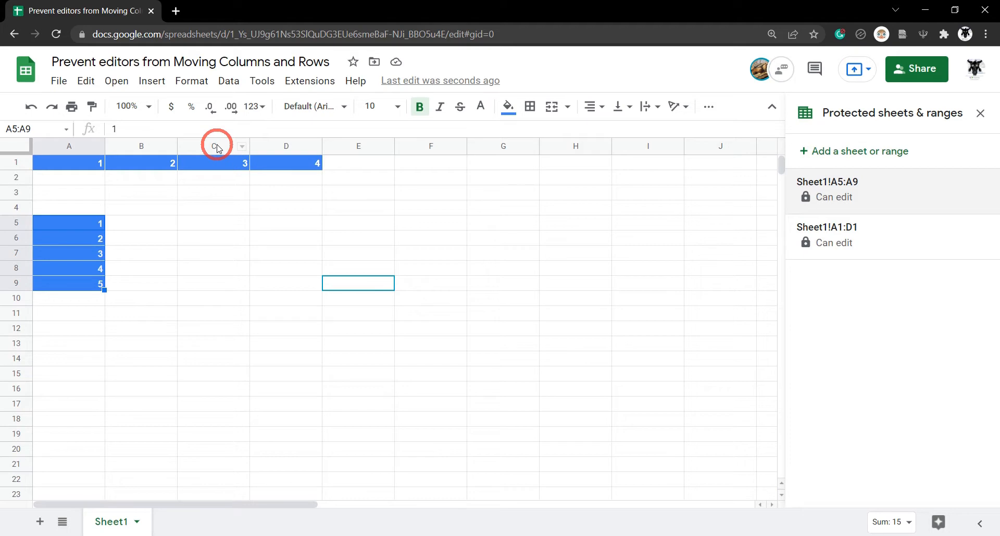
pyautogui.click(899, 241)
pyautogui.click(855, 190)
pyautogui.moveTo(855, 189); pyautogui.dragTo(852, 190)
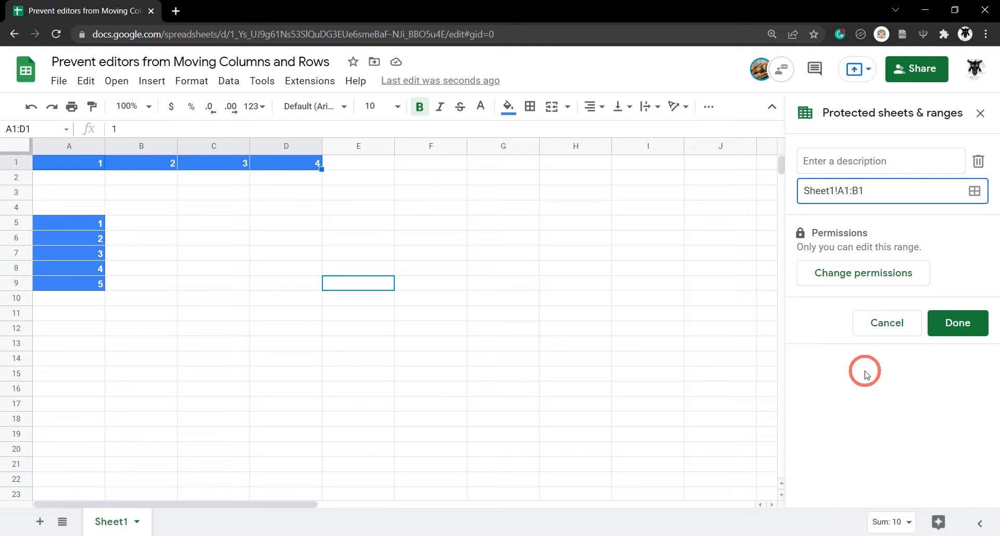
pyautogui.press('Return')
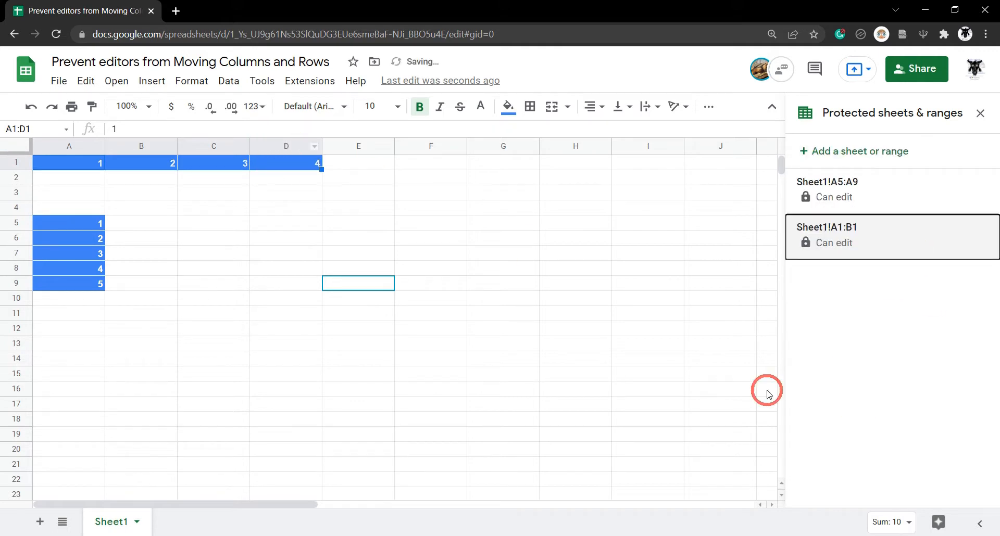
# Protect cell D1 as a separate range with restricted editing permissions
pyautogui.click(284, 162)
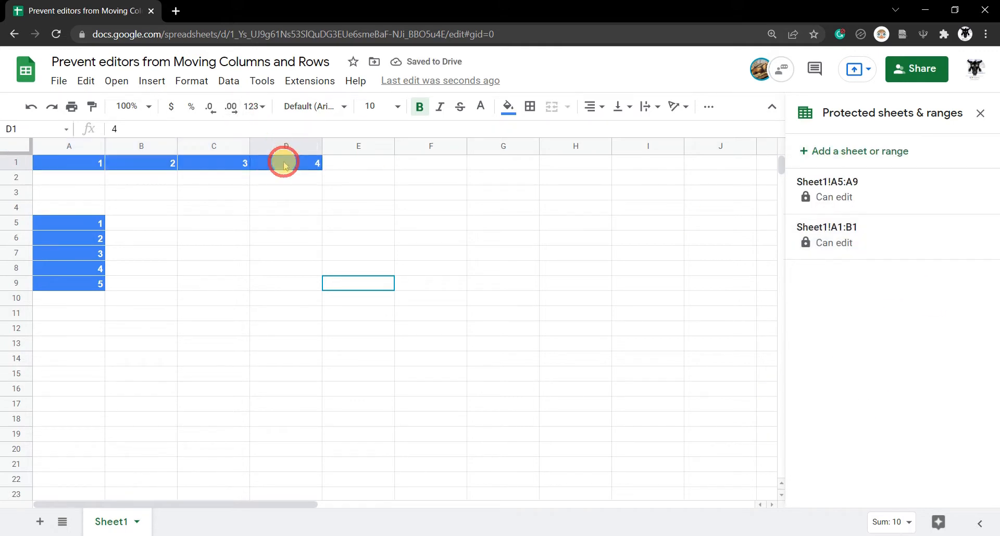
pyautogui.click(917, 149)
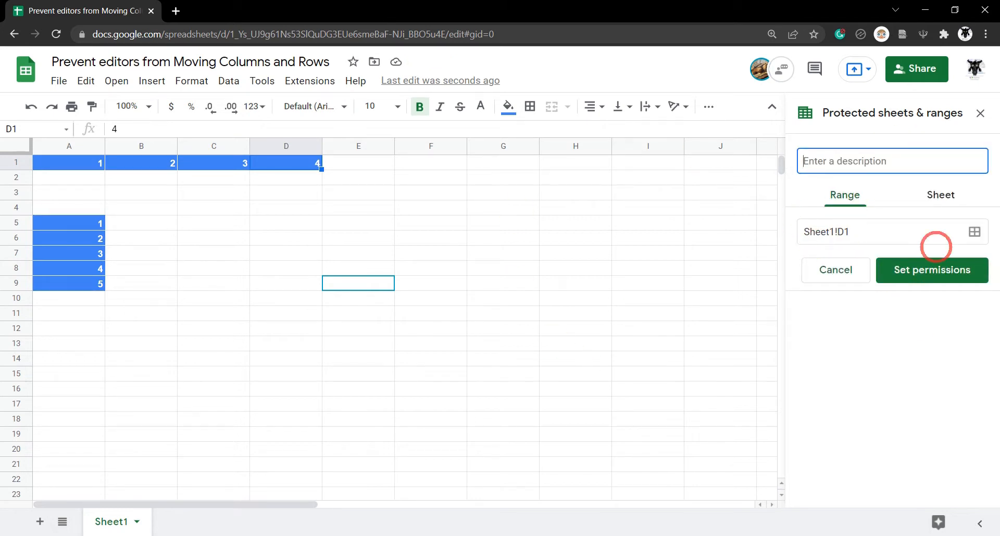
pyautogui.click(926, 269)
pyautogui.click(620, 204)
pyautogui.click(471, 189)
pyautogui.click(619, 280)
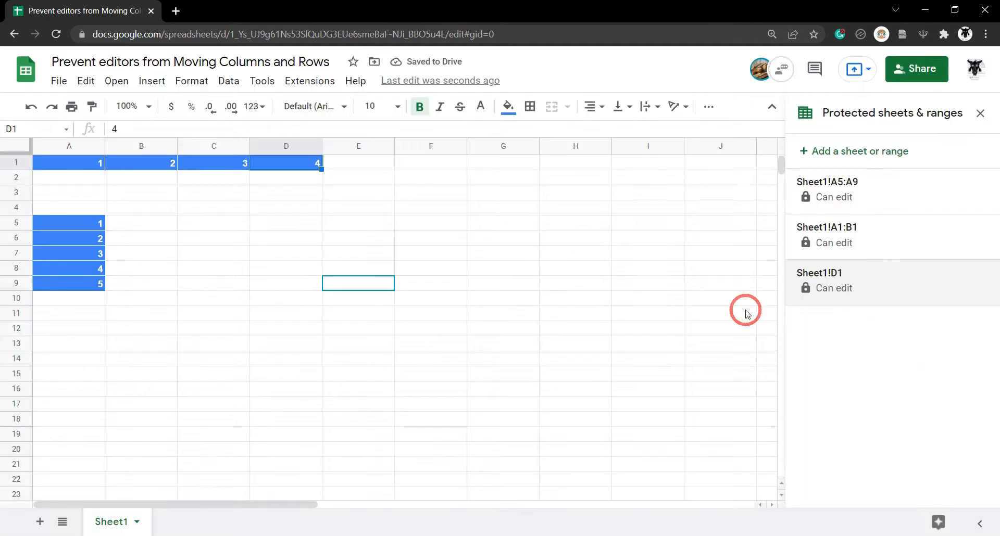
# Hide column C, whose header cell is left unprotected
pyautogui.click(526, 271)
pyautogui.click(211, 148)
pyautogui.rightClick(211, 147)
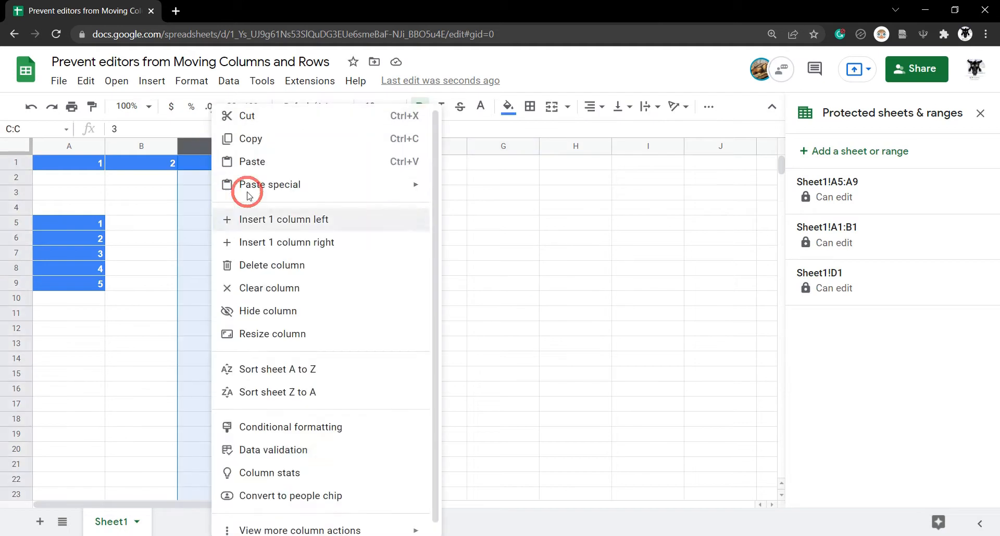
pyautogui.click(328, 308)
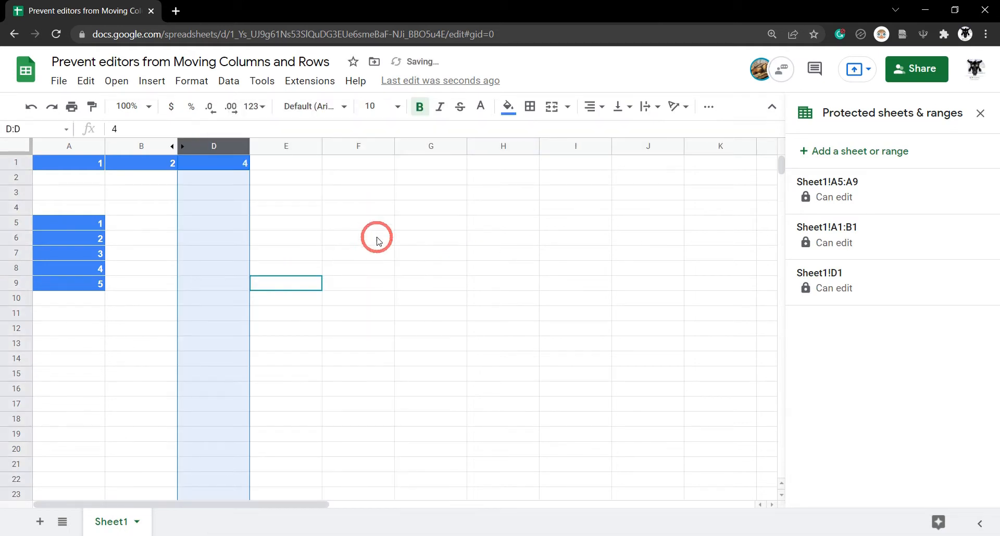
pyautogui.click(373, 234)
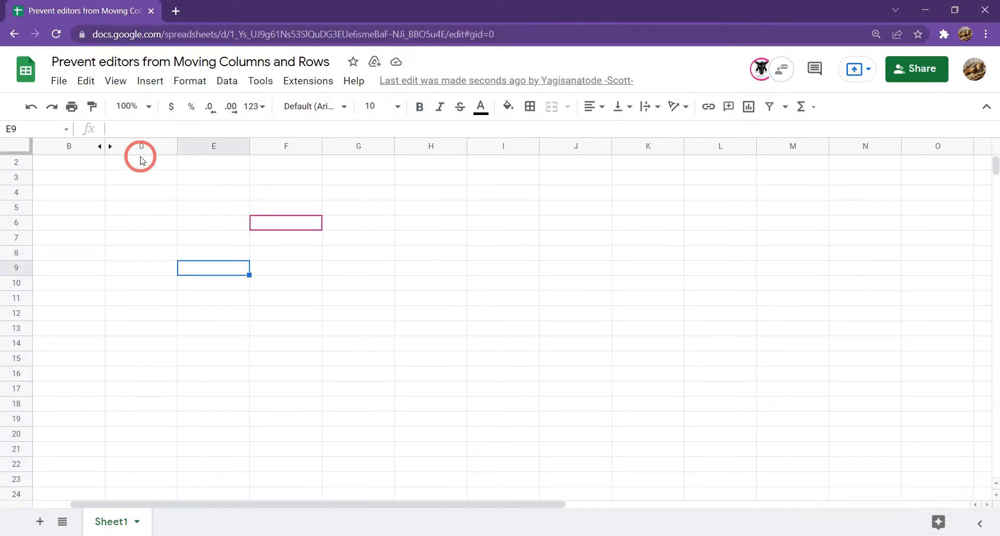
# In the editor's window, unhide column C
pyautogui.hscroll(-1, 228, 224)
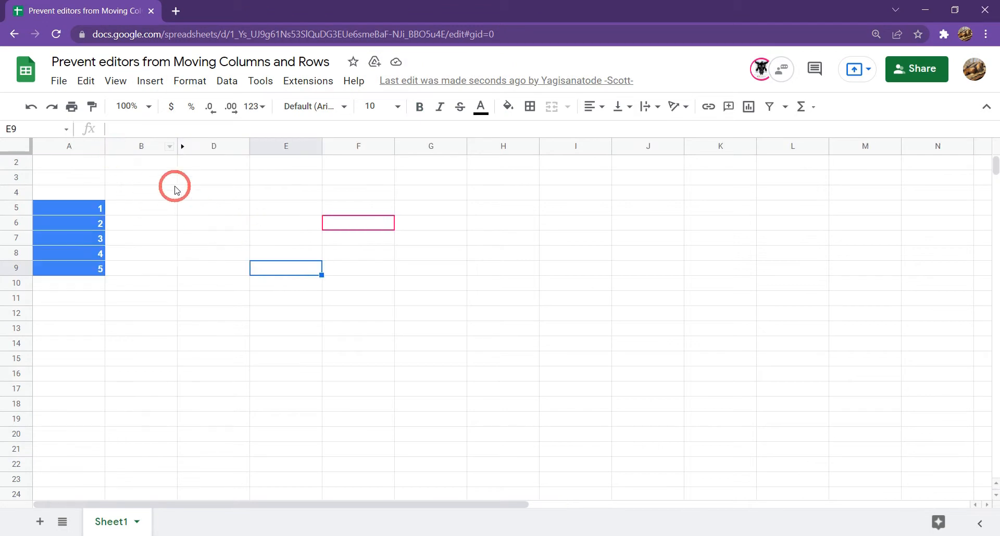
pyautogui.scroll(1, 133, 184)
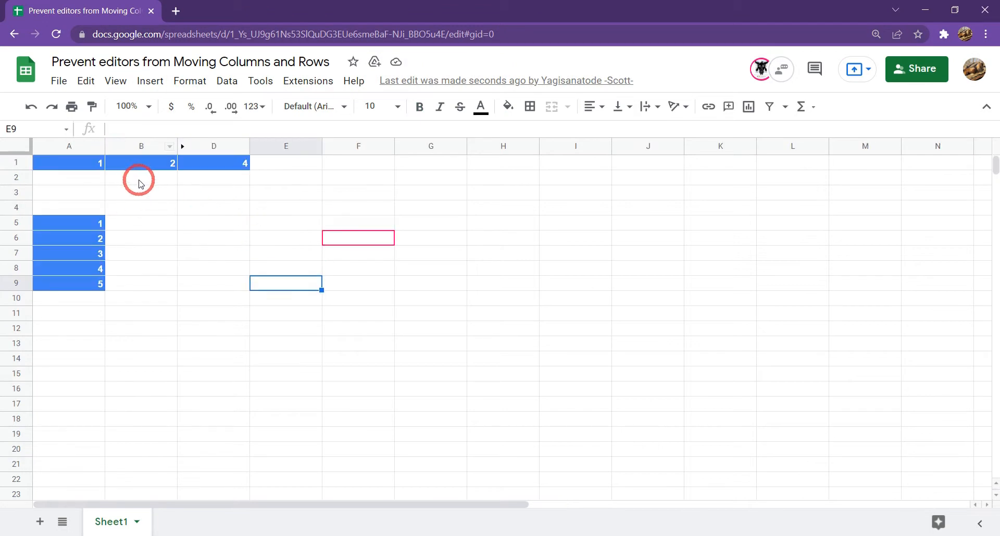
pyautogui.click(183, 146)
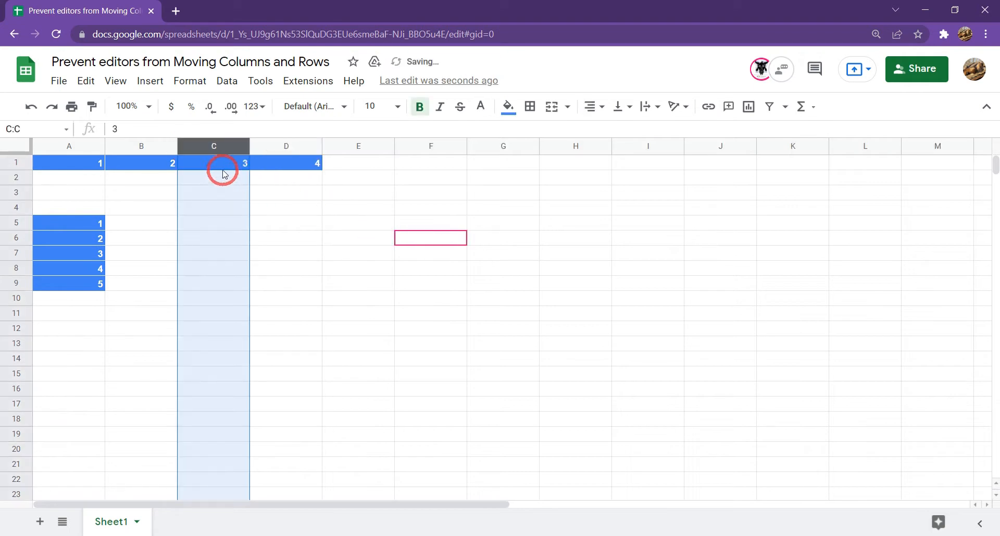
# Try to reorder the columns within A:D as the editor, dismissing each protection alert
pyautogui.click(286, 146)
pyautogui.moveTo(286, 146); pyautogui.dragTo(224, 144)
pyautogui.click(655, 330)
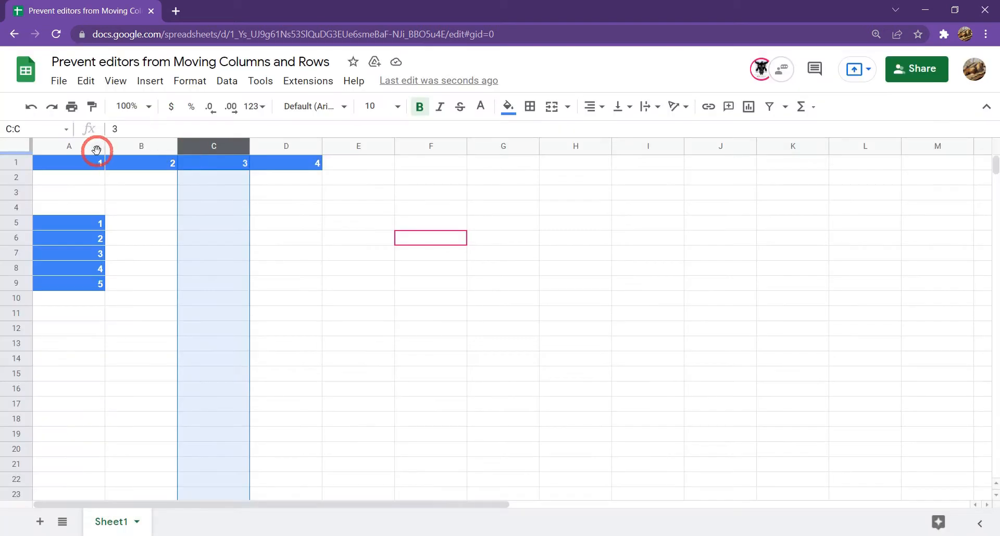
pyautogui.click(65, 144)
pyautogui.moveTo(65, 144); pyautogui.dragTo(199, 245)
pyautogui.click(642, 332)
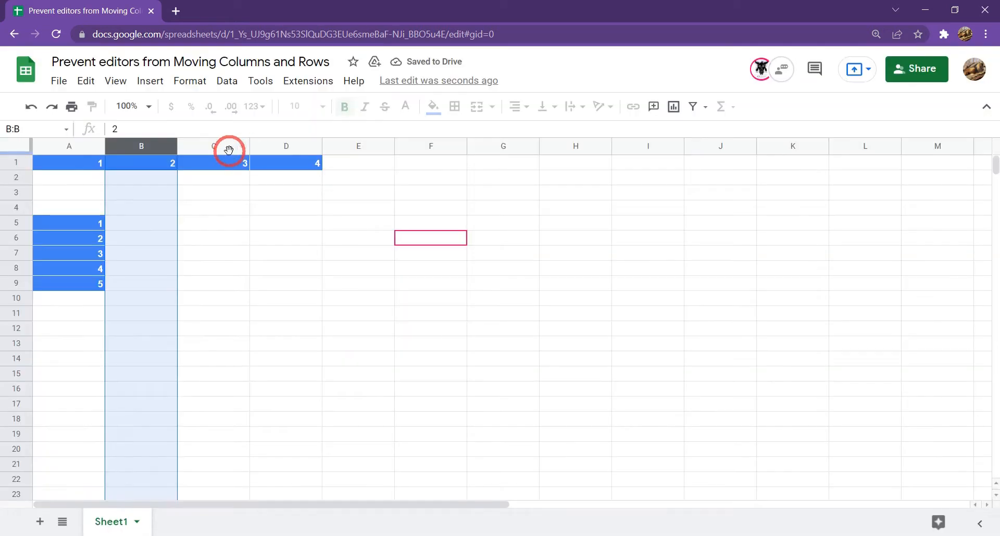
# Select column C and open its column actions
pyautogui.click(213, 147)
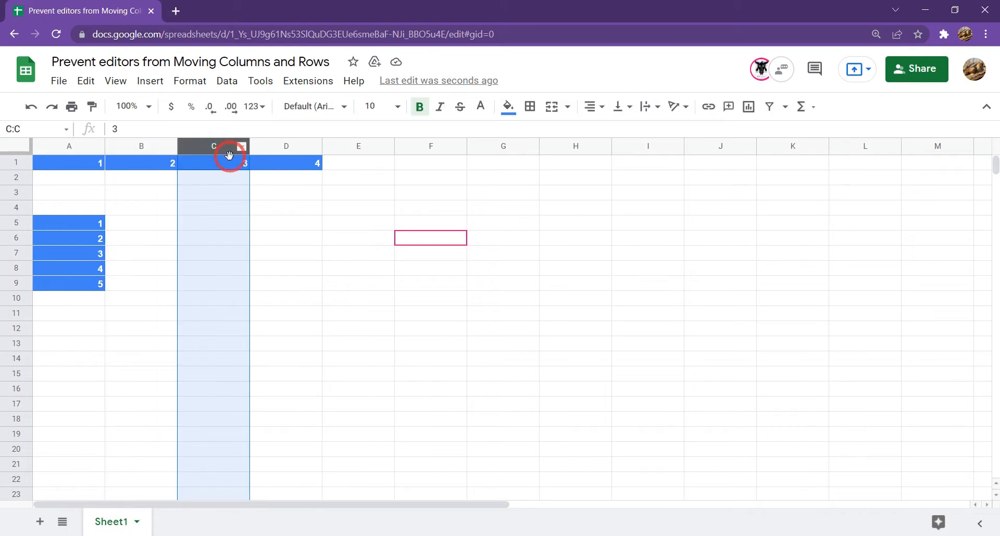
pyautogui.rightClick(222, 147)
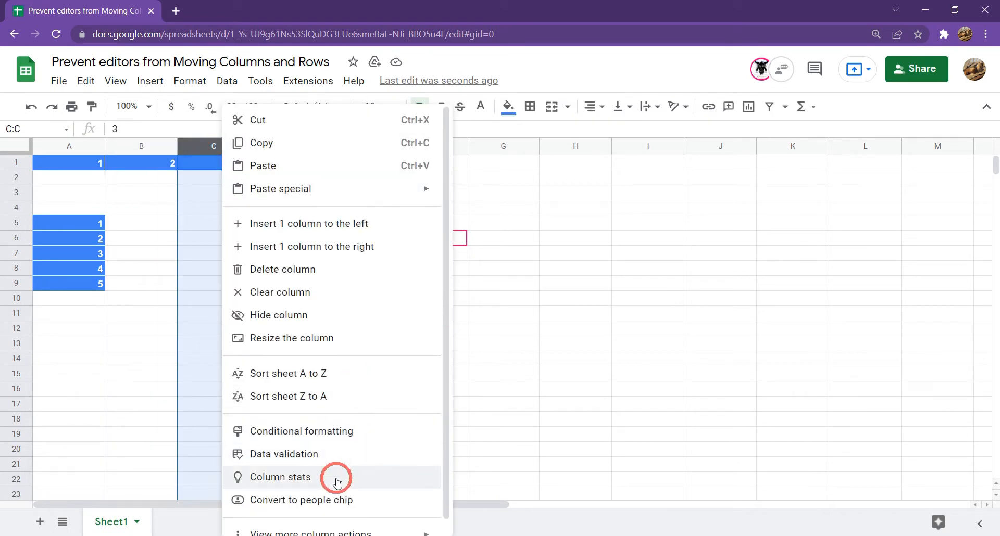